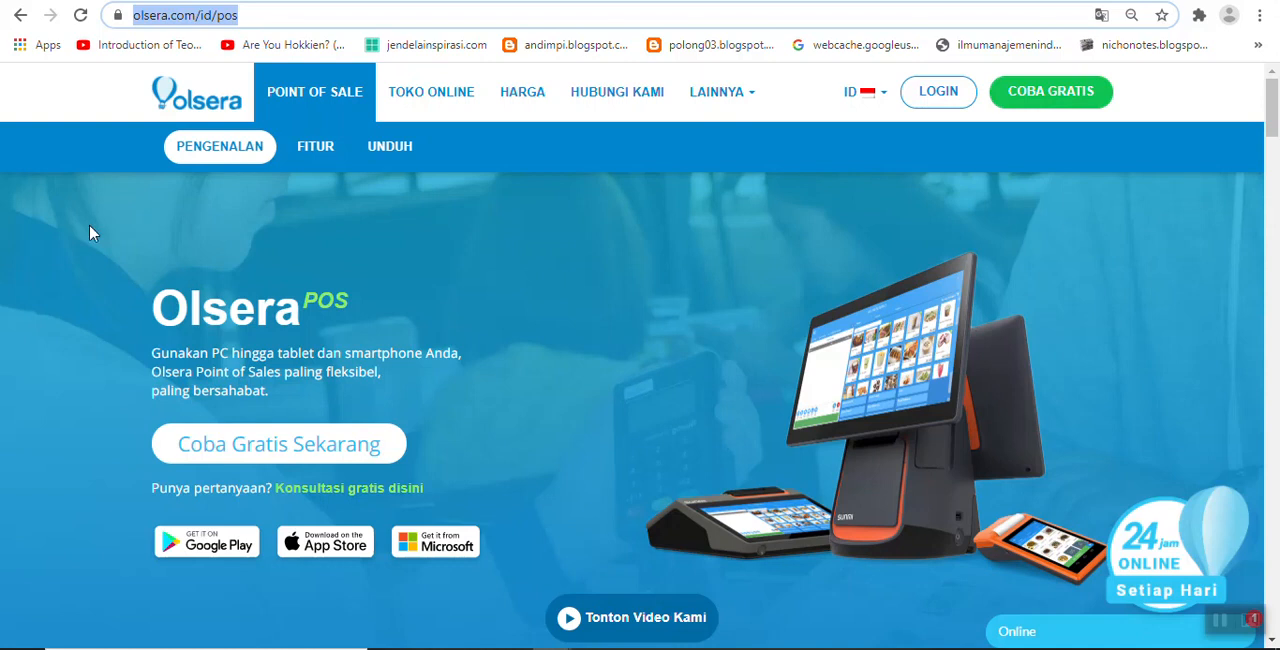
# Step: Search the web for "olsera office appstore" in a new tab and find the Olsera Office App Store listing
pyautogui.hotkey('ctrl', 't')
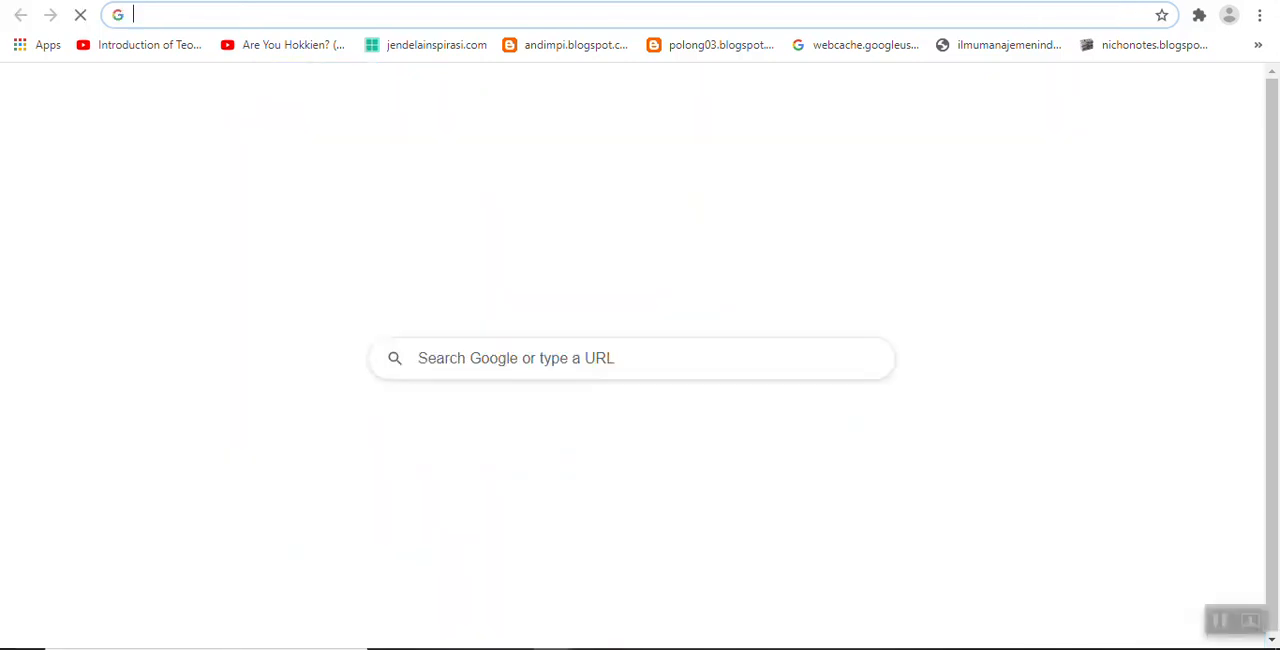
pyautogui.write('olsera office')
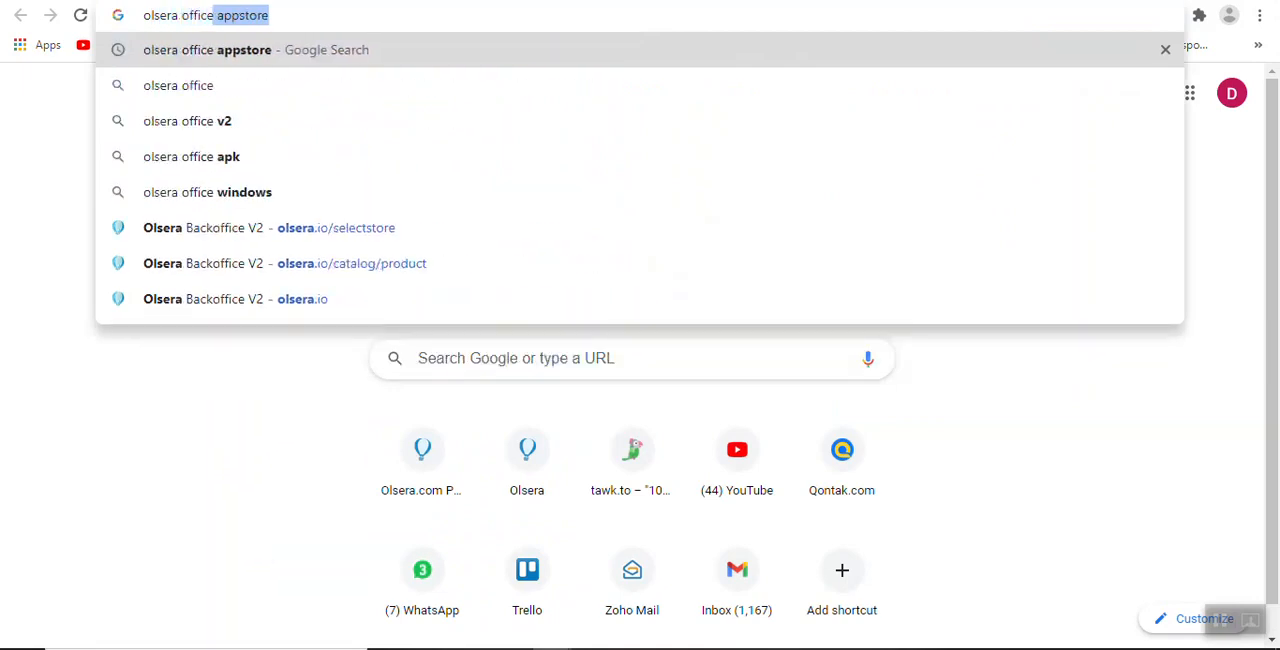
pyautogui.press('Return')
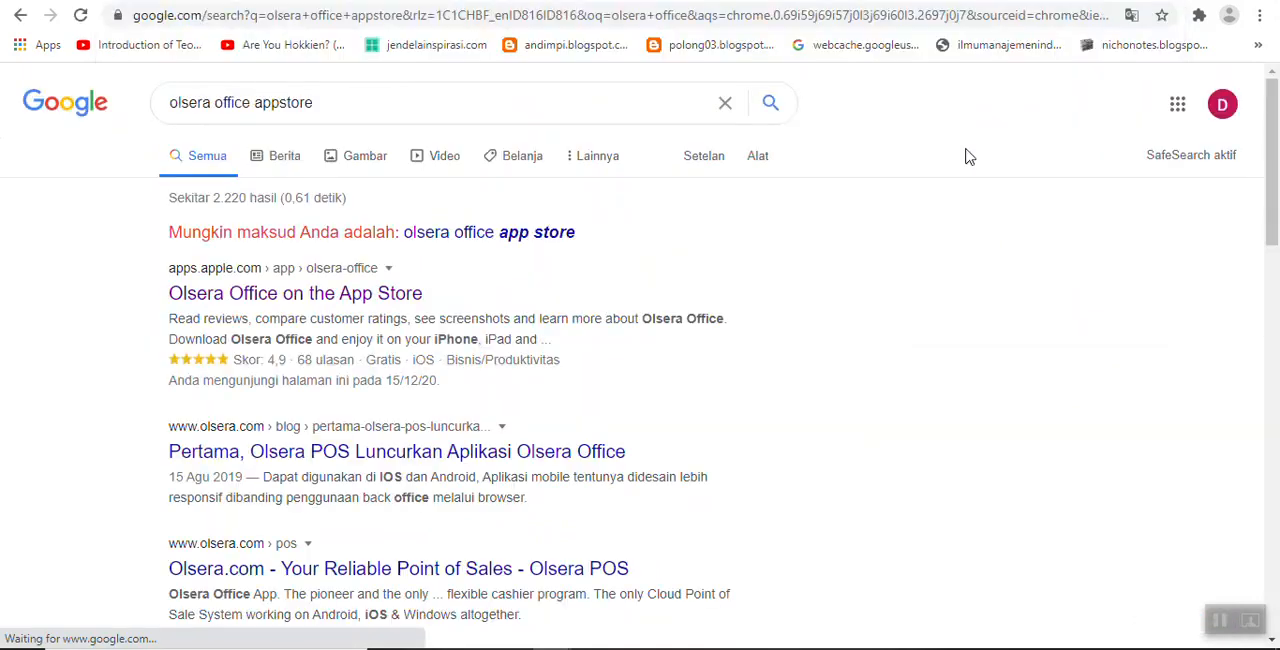
pyautogui.moveTo(143, 295); pyautogui.dragTo(281, 293)
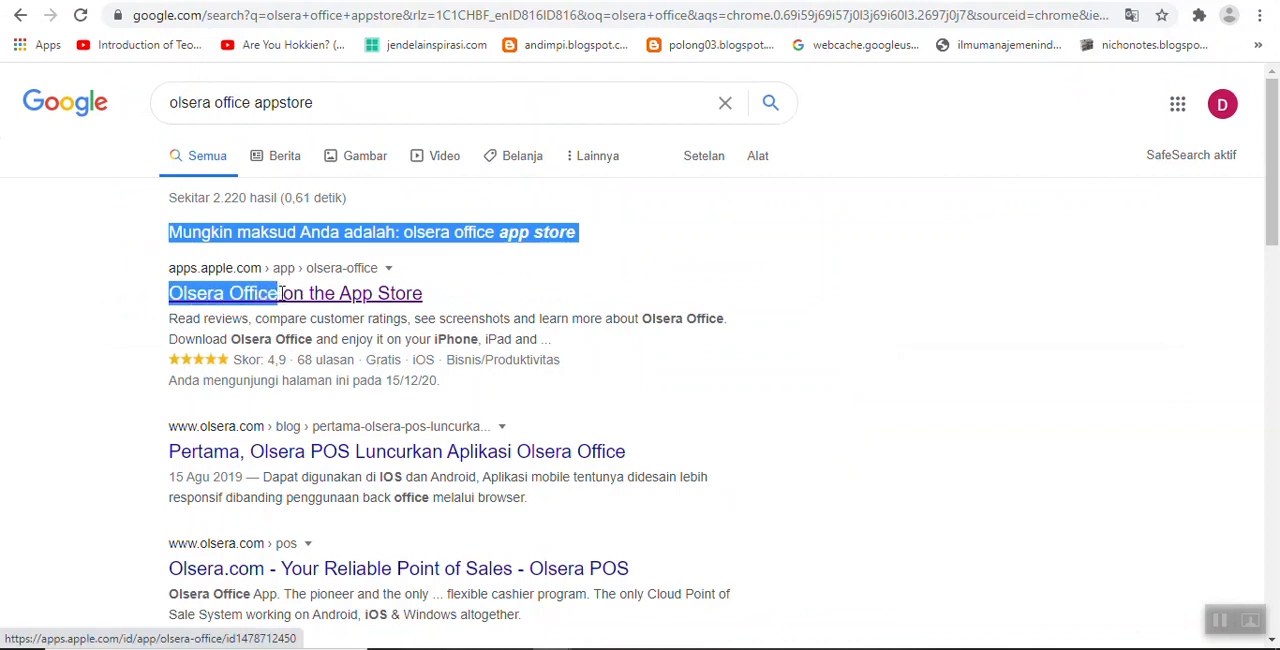
pyautogui.click(63, 309)
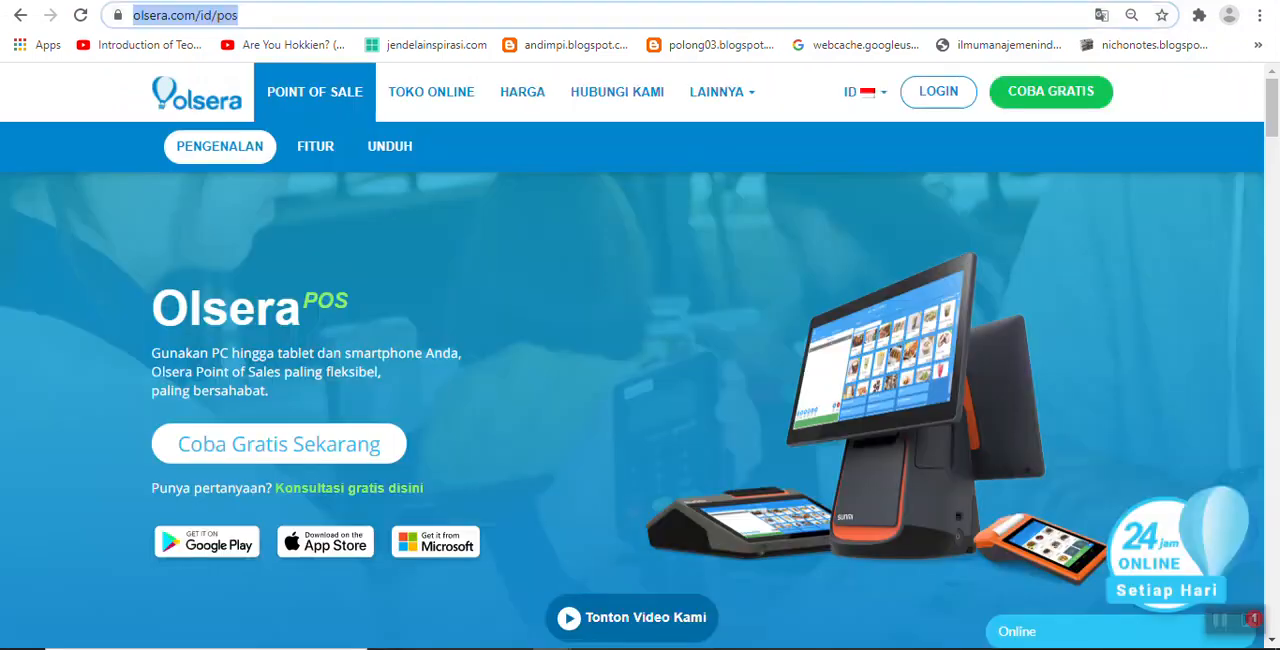
# Step: Go from the Olsera site's login to the back office dashboard, dismissing the service terms notices and postponing the email verification
pyautogui.click(938, 95)
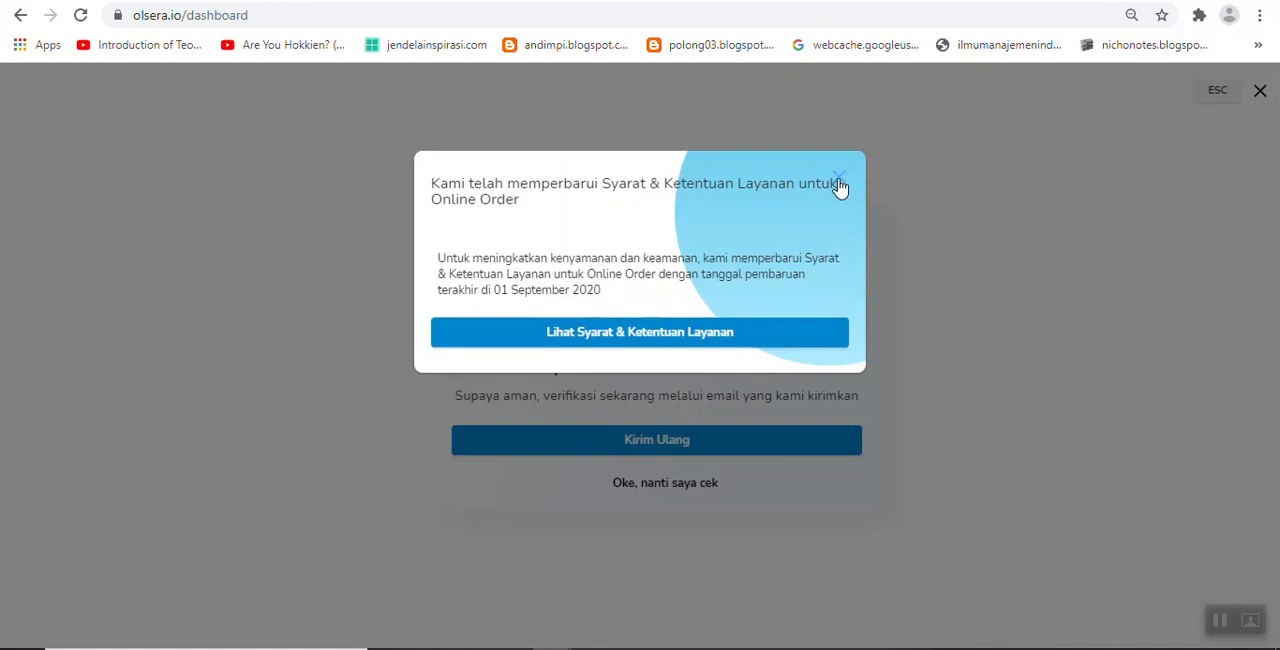
pyautogui.click(840, 188)
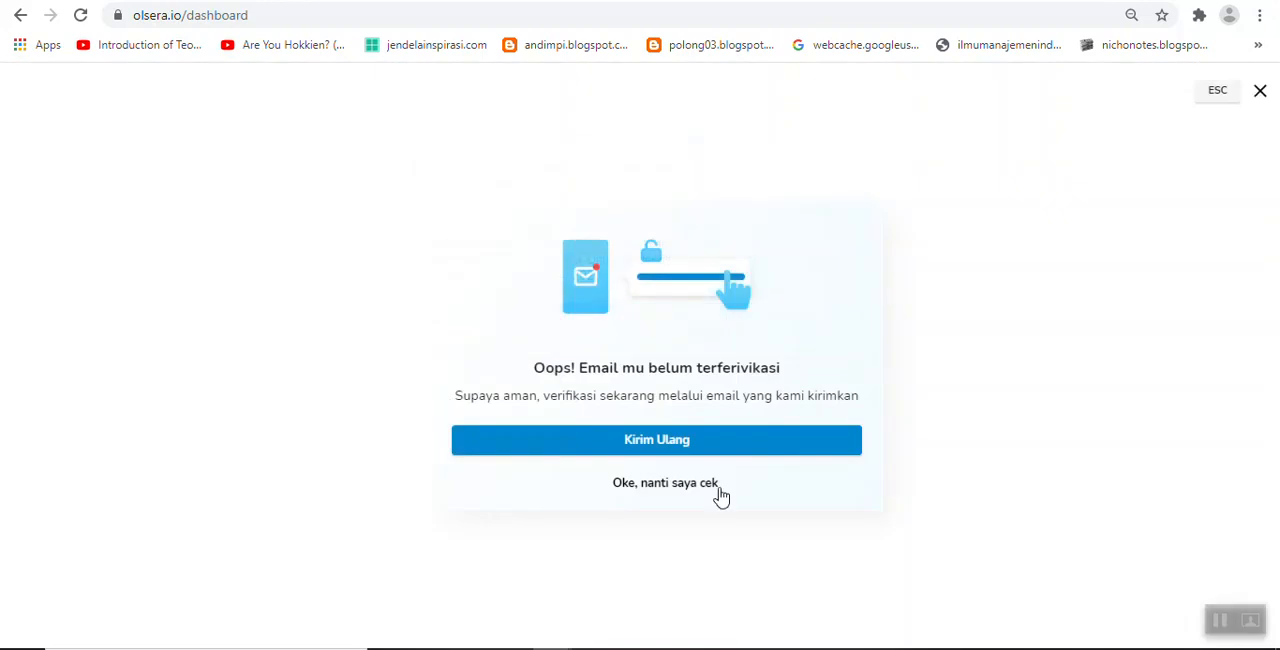
pyautogui.click(672, 488)
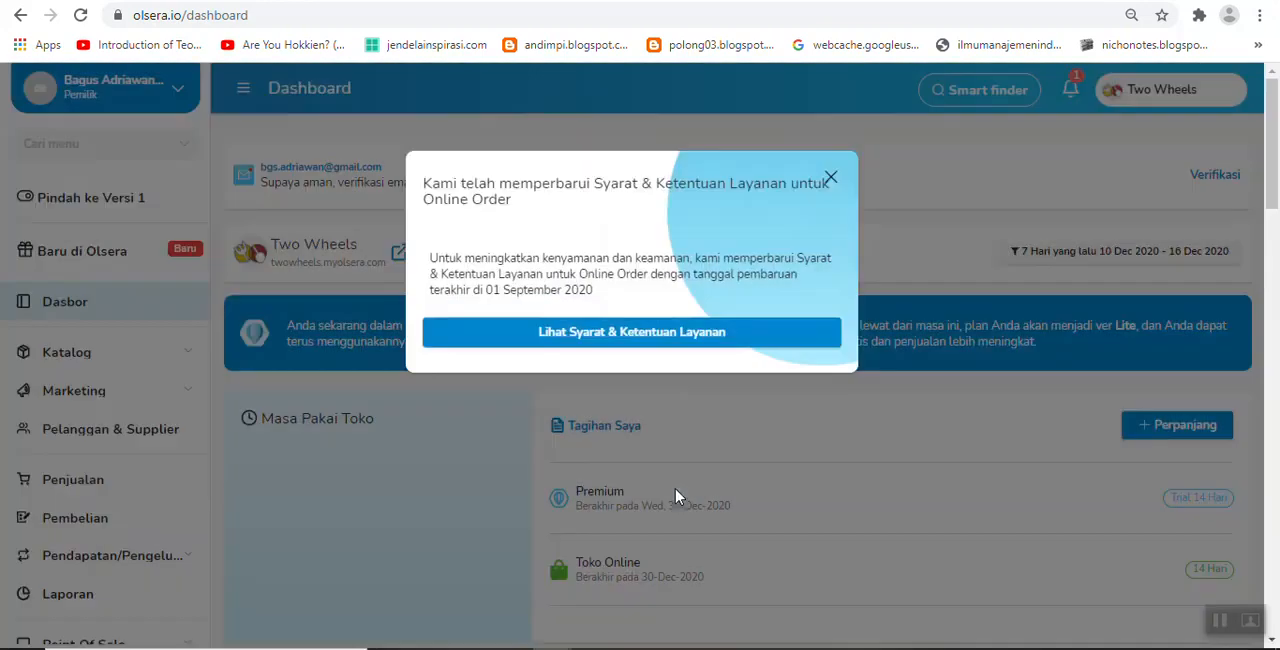
pyautogui.click(832, 180)
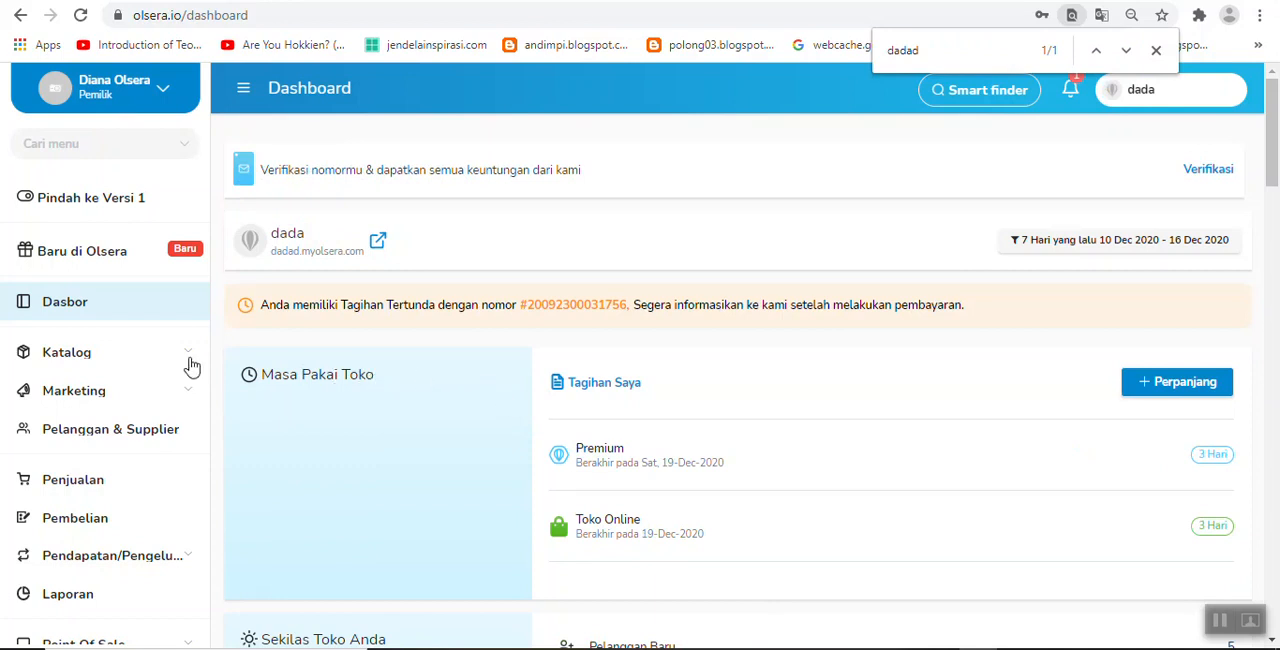
# Step: Open the catalog's product list and look at the product import dialog without importing anything
pyautogui.click(88, 357)
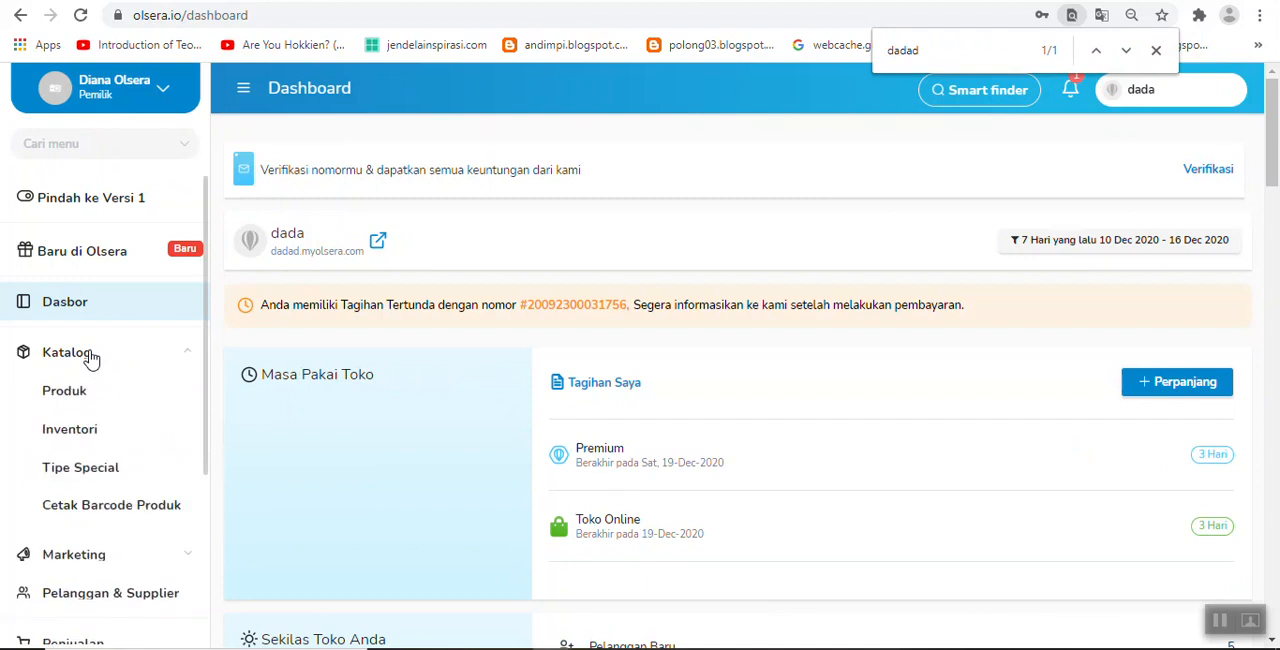
pyautogui.click(78, 398)
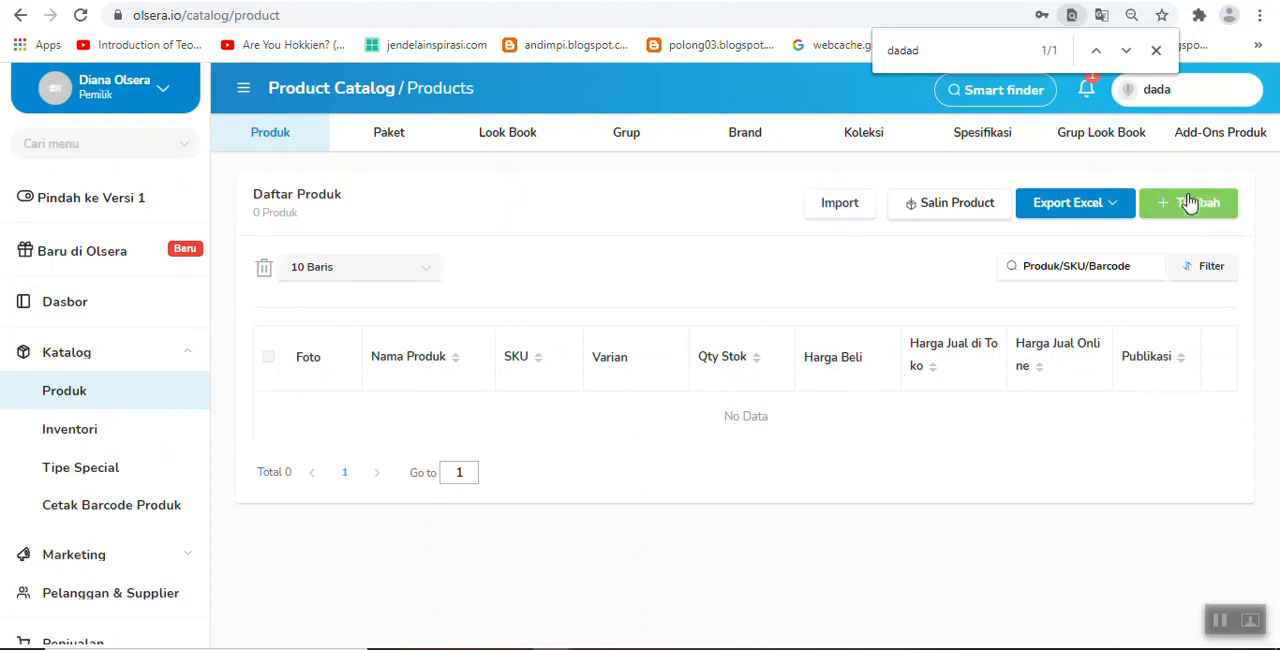
pyautogui.click(841, 205)
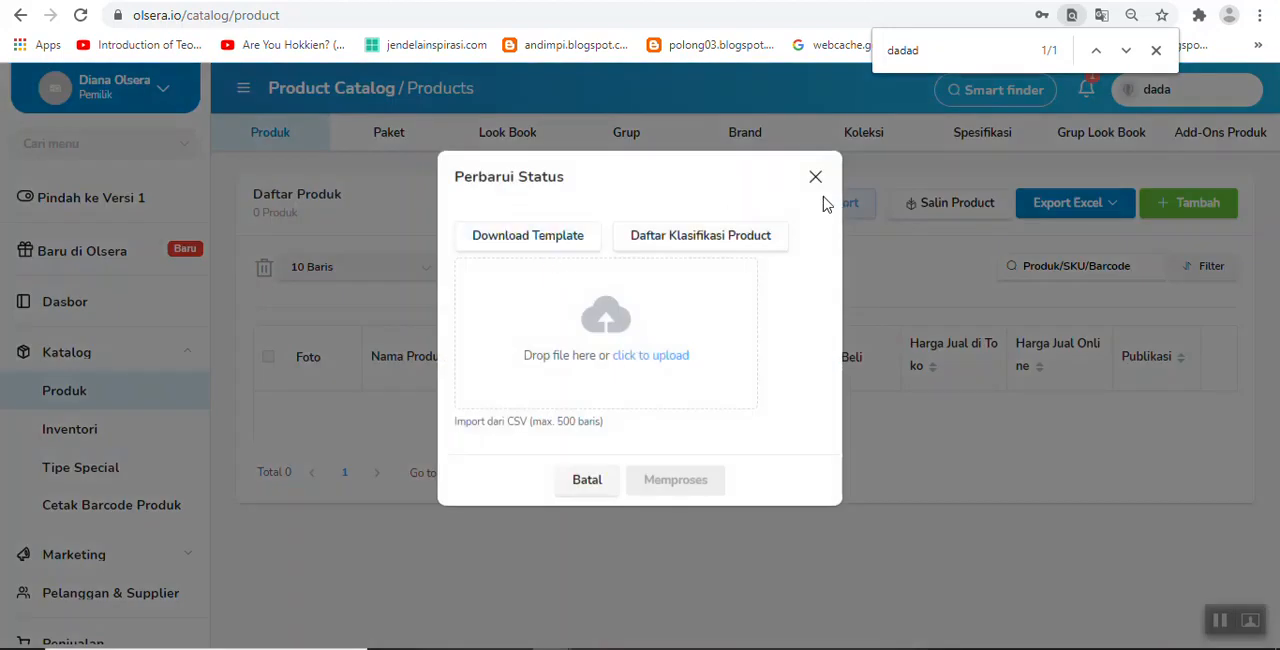
pyautogui.click(815, 177)
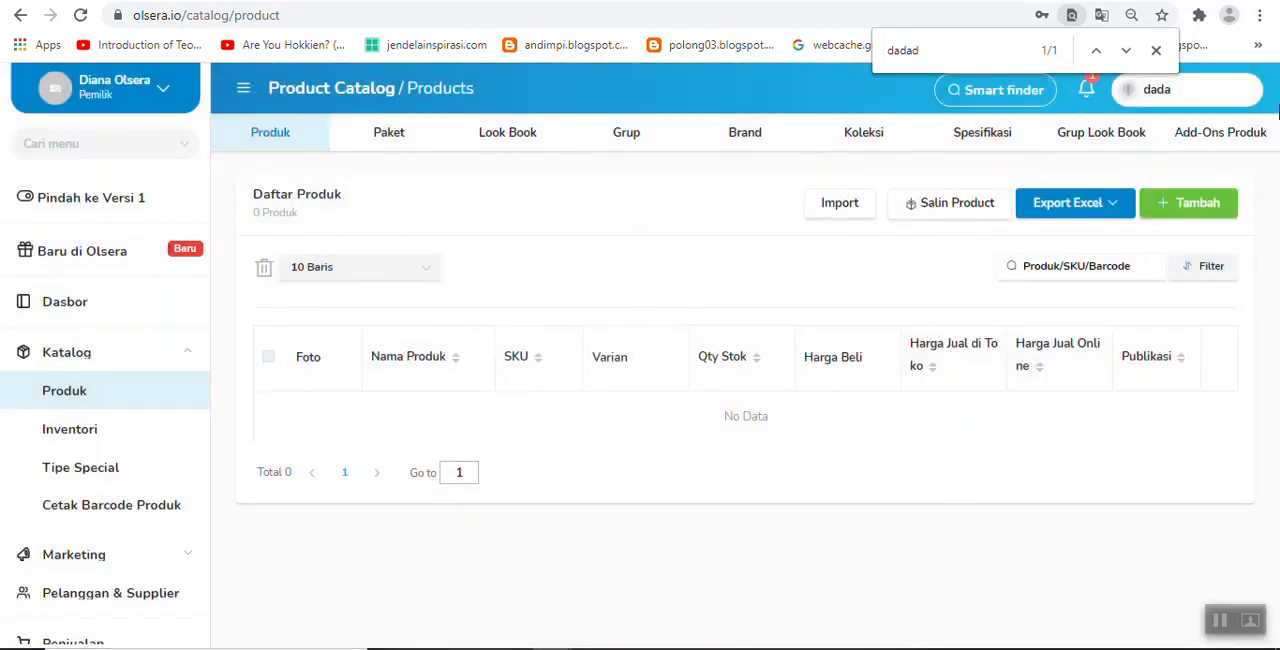
# Step: Start adding a new product and review the required name, category and store price fields
pyautogui.click(1205, 213)
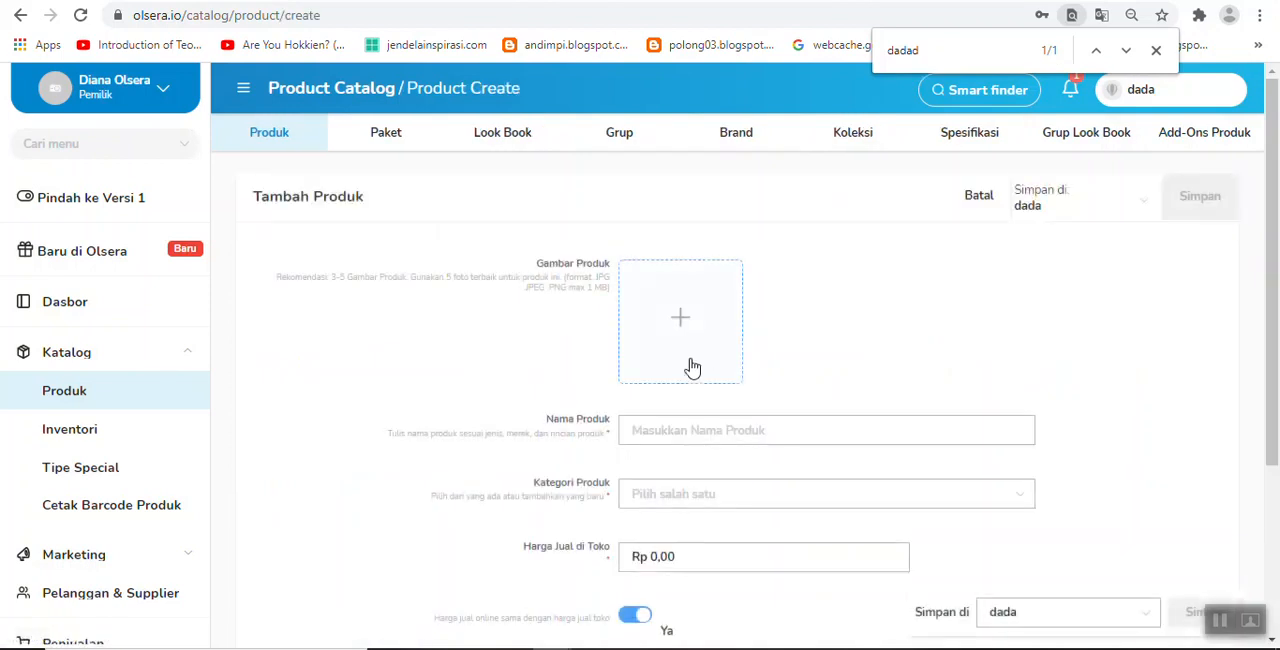
pyautogui.scroll(-1, 603, 451)
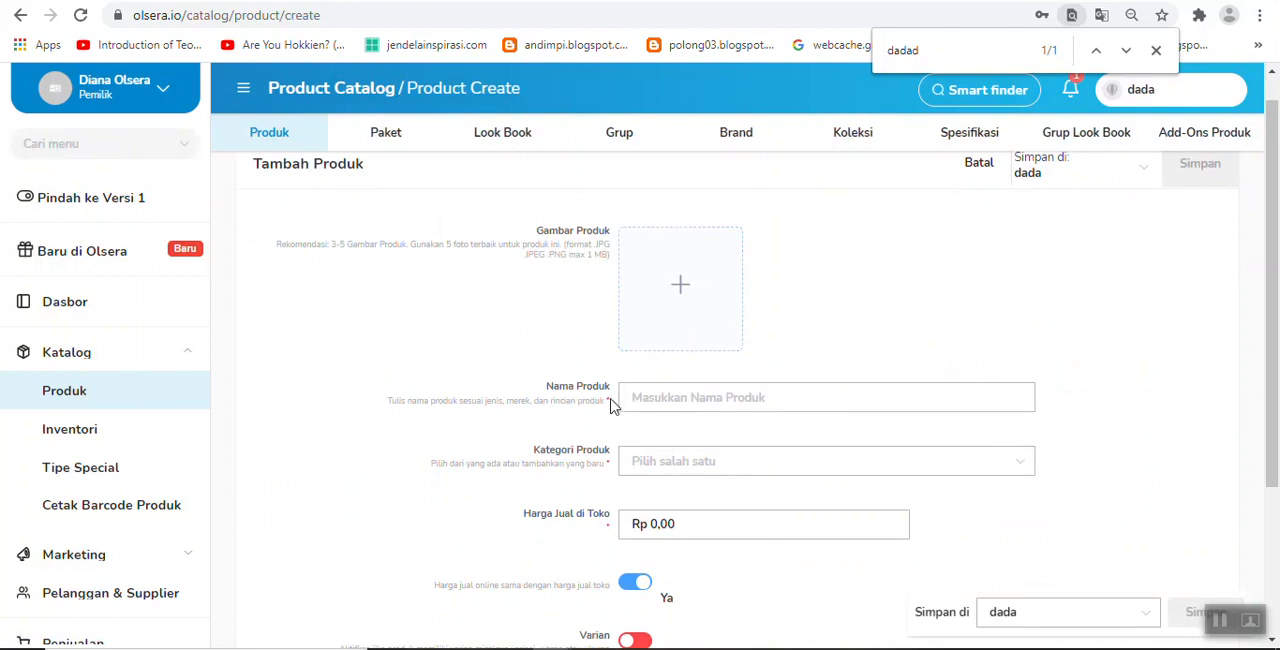
pyautogui.moveTo(612, 404); pyautogui.dragTo(606, 386)
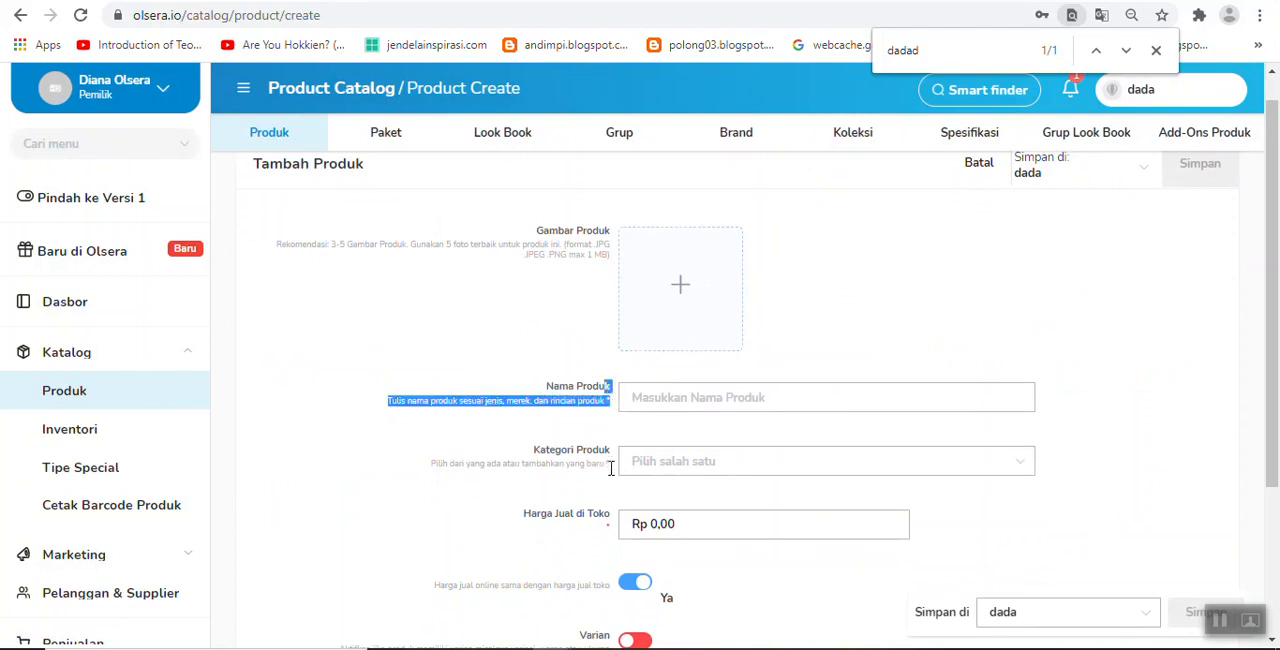
pyautogui.moveTo(611, 468); pyautogui.dragTo(605, 466)
pyautogui.moveTo(612, 530); pyautogui.dragTo(604, 529)
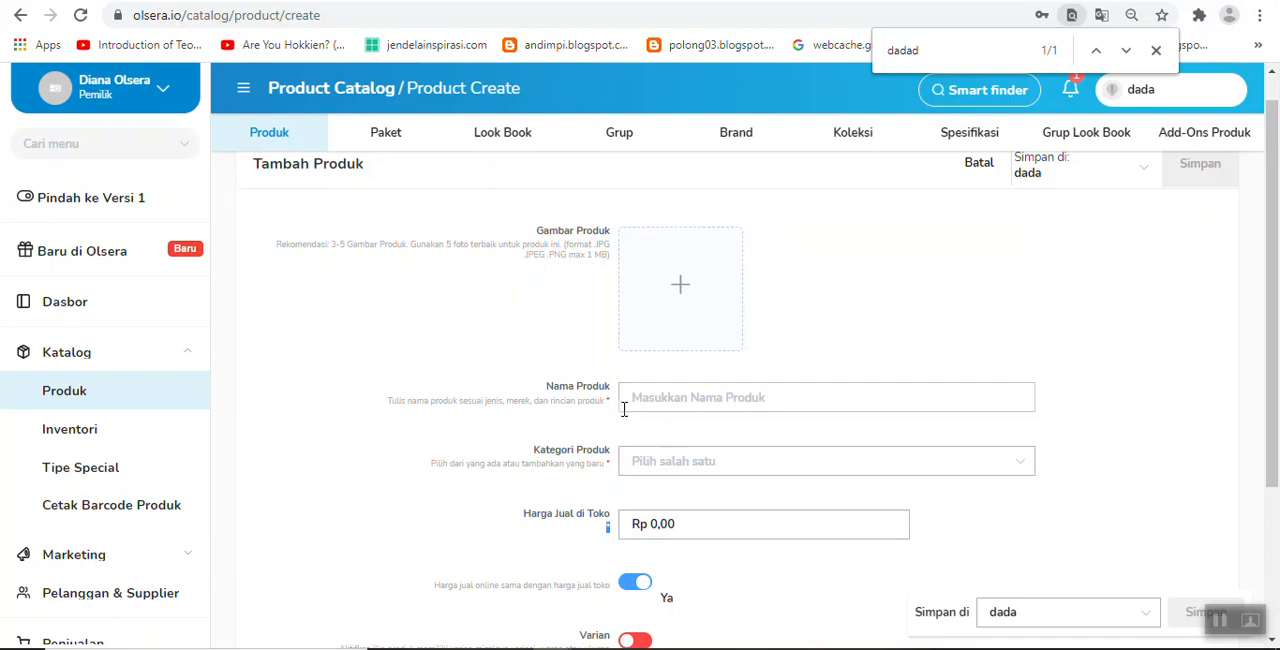
# Step: Name the product "Pena" and assign it to the category "alat tulis"
pyautogui.click(670, 399)
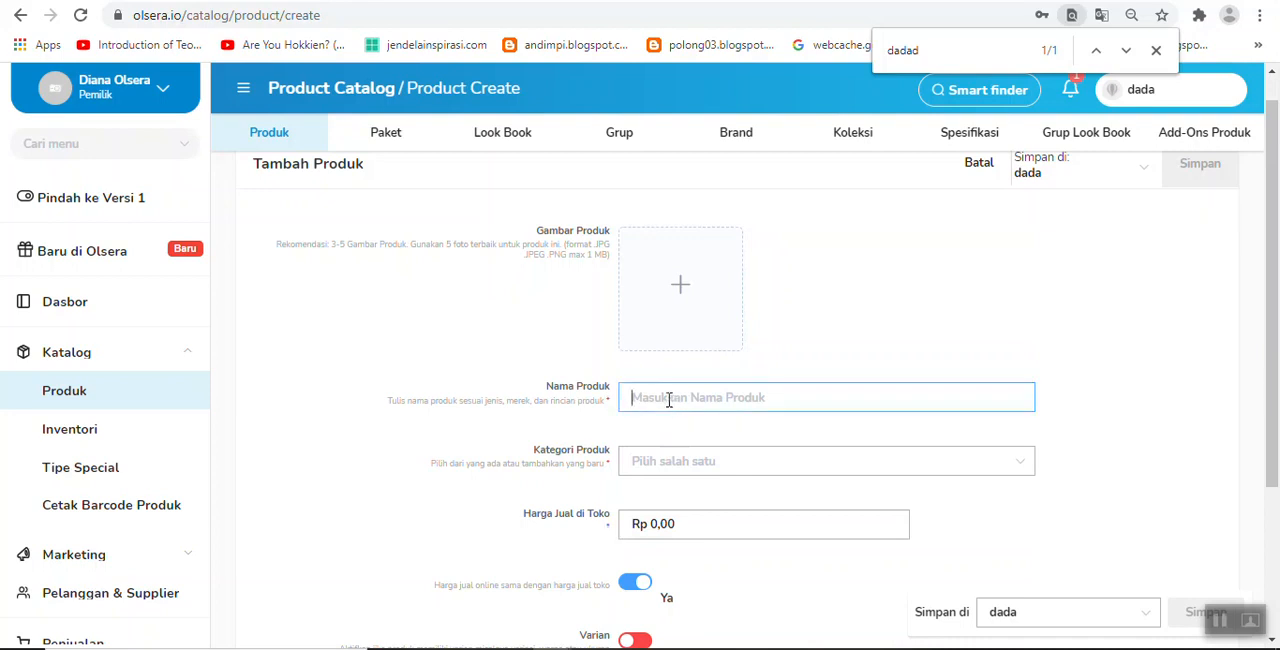
pyautogui.write('D')
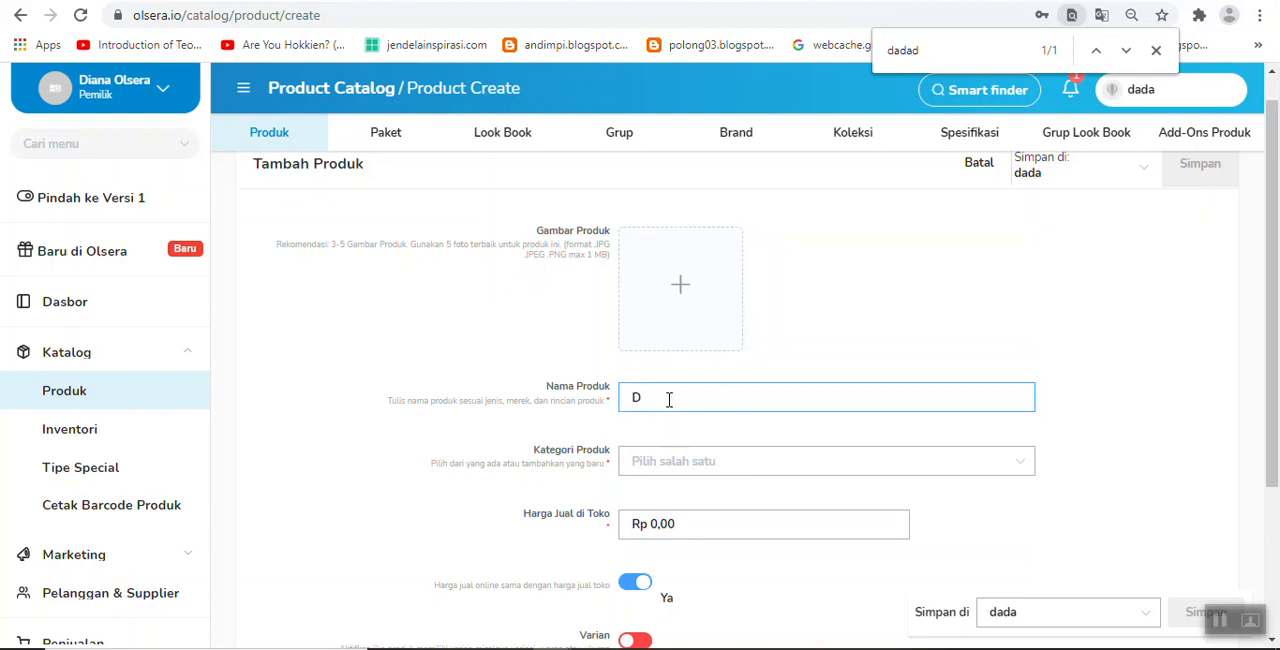
pyautogui.press('BackSpace')
pyautogui.write('Pena')
pyautogui.click(665, 463)
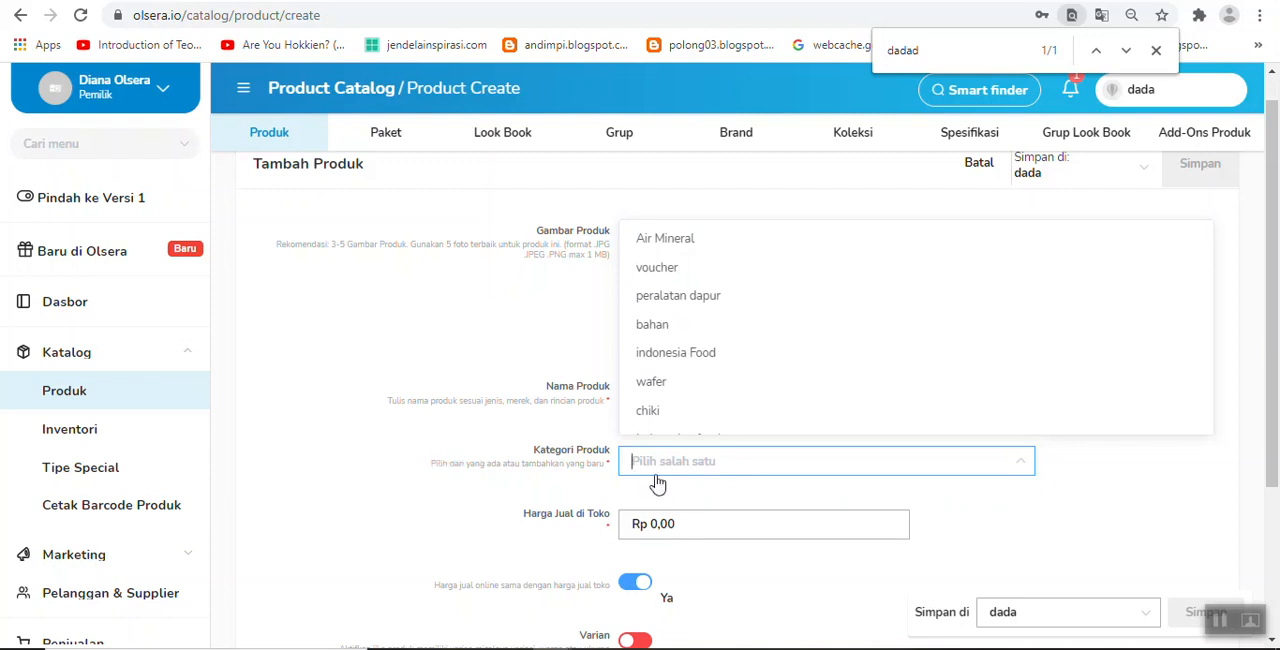
pyautogui.write('alat tulis')
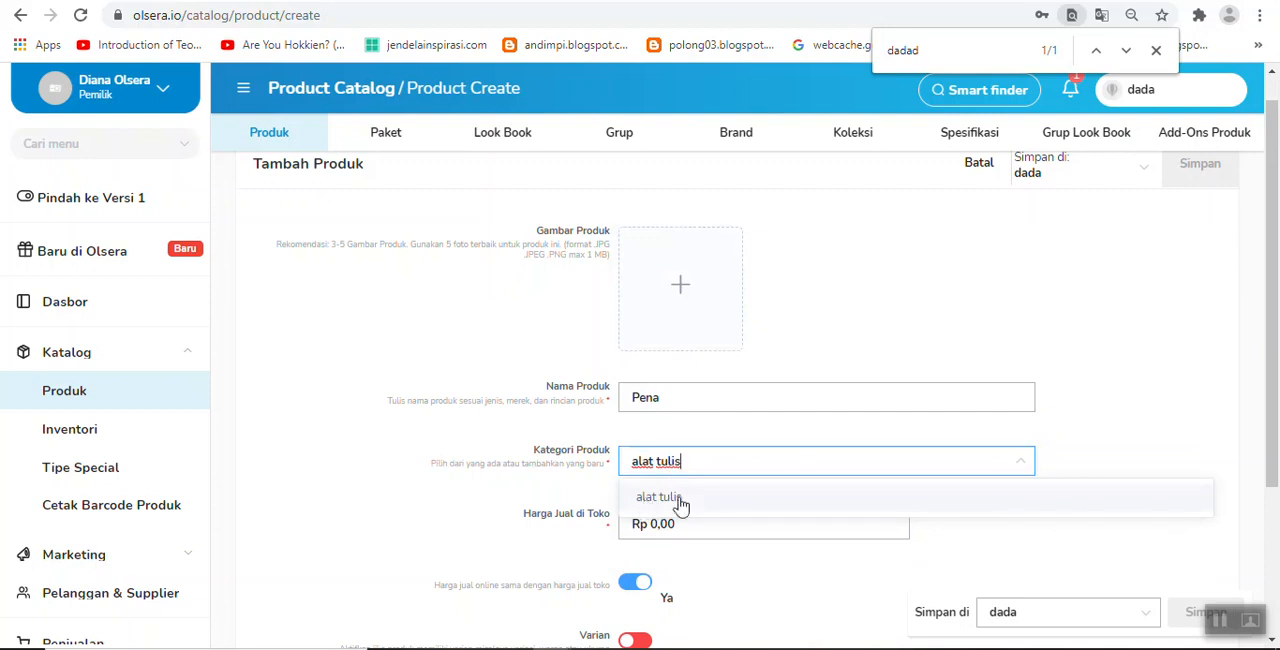
pyautogui.click(660, 500)
# Step: Set the product's in-store selling price (Harga Jual di Toko) to Rp 3.000
pyautogui.scroll(-2, 732, 450)
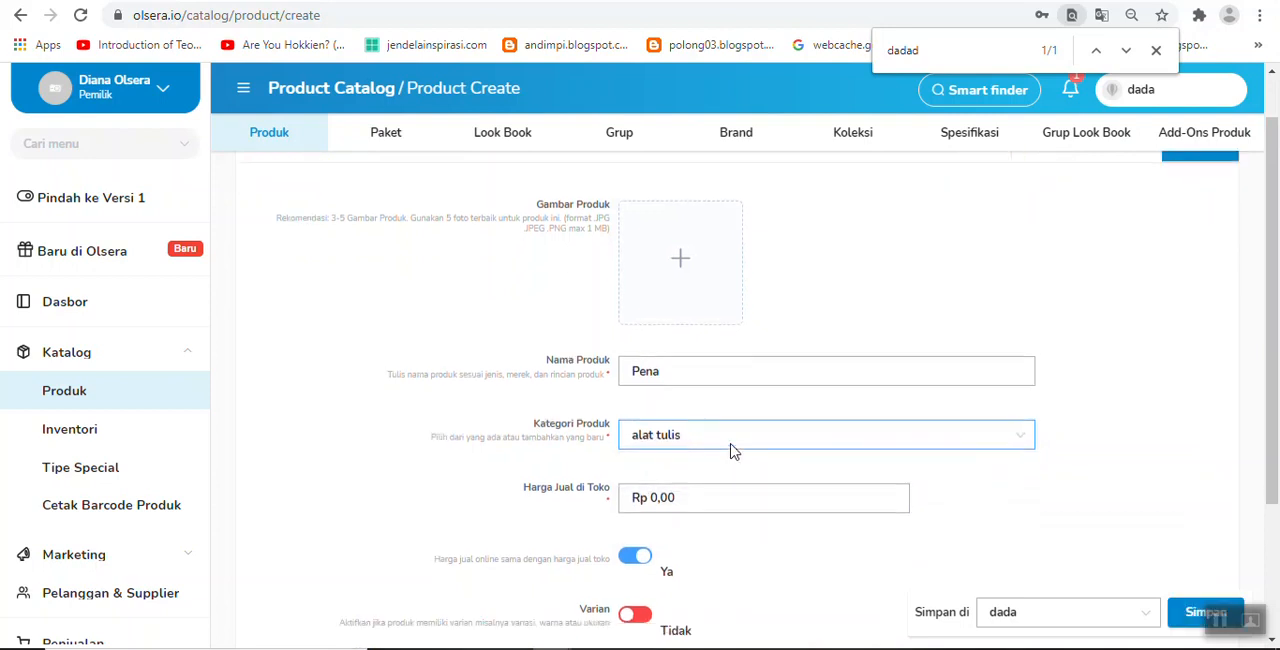
pyautogui.click(701, 394)
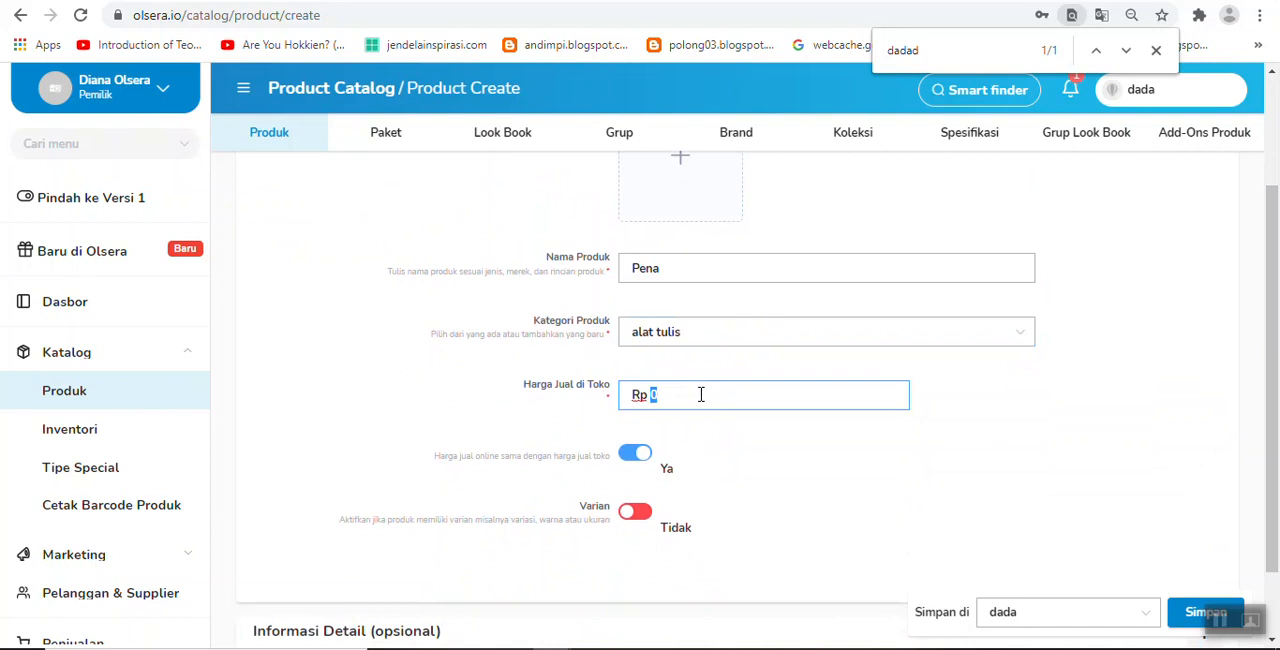
pyautogui.write('3000')
# Step: Expand the optional detail information (Informasi Detail) and examine the SKU field and the Brand choices
pyautogui.scroll(-1, 717, 404)
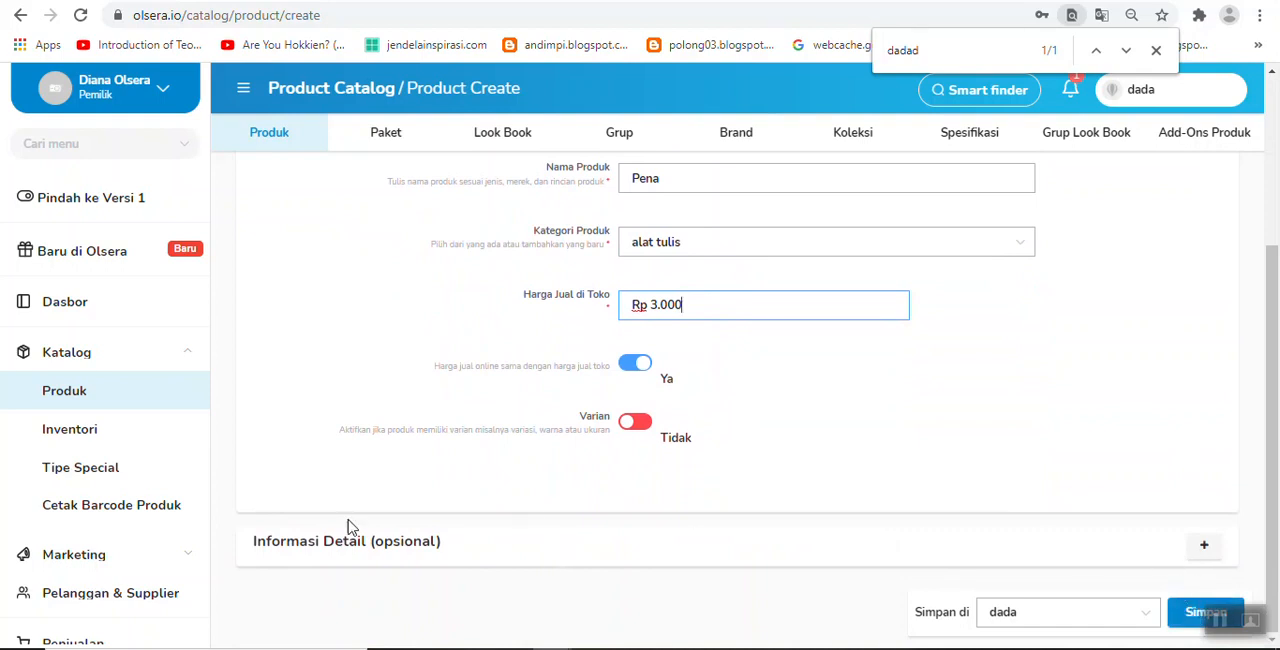
pyautogui.click(1206, 555)
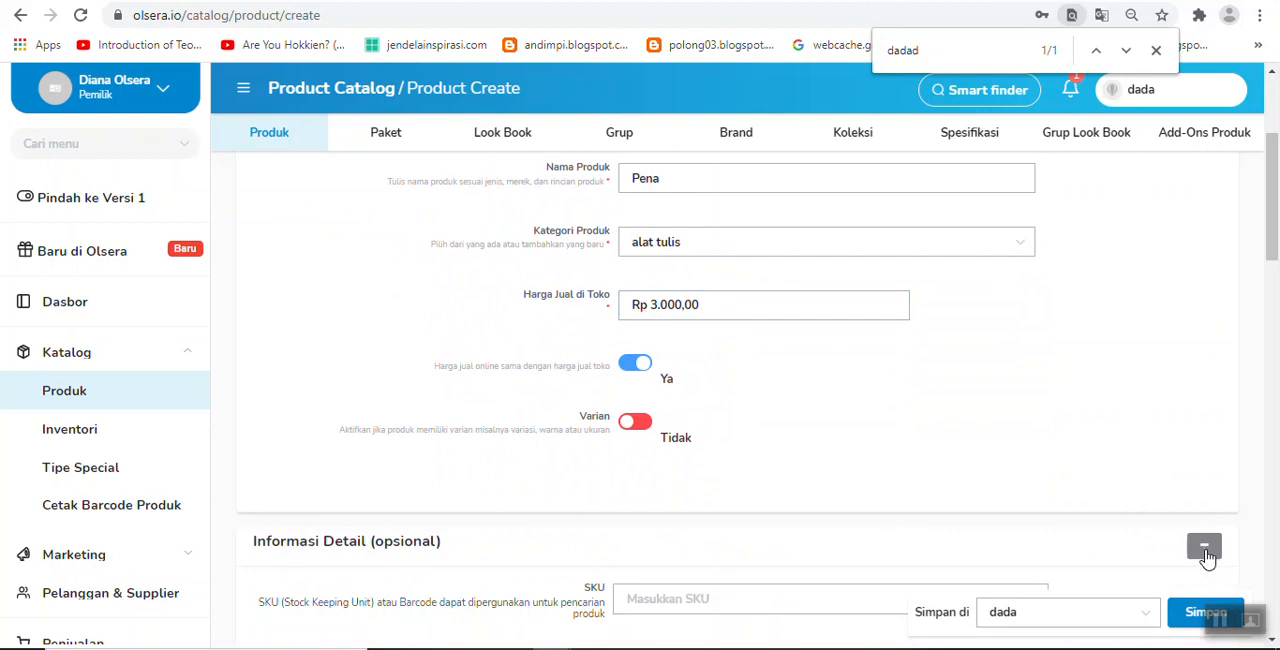
pyautogui.scroll(-2, 1000, 491)
pyautogui.click(674, 424)
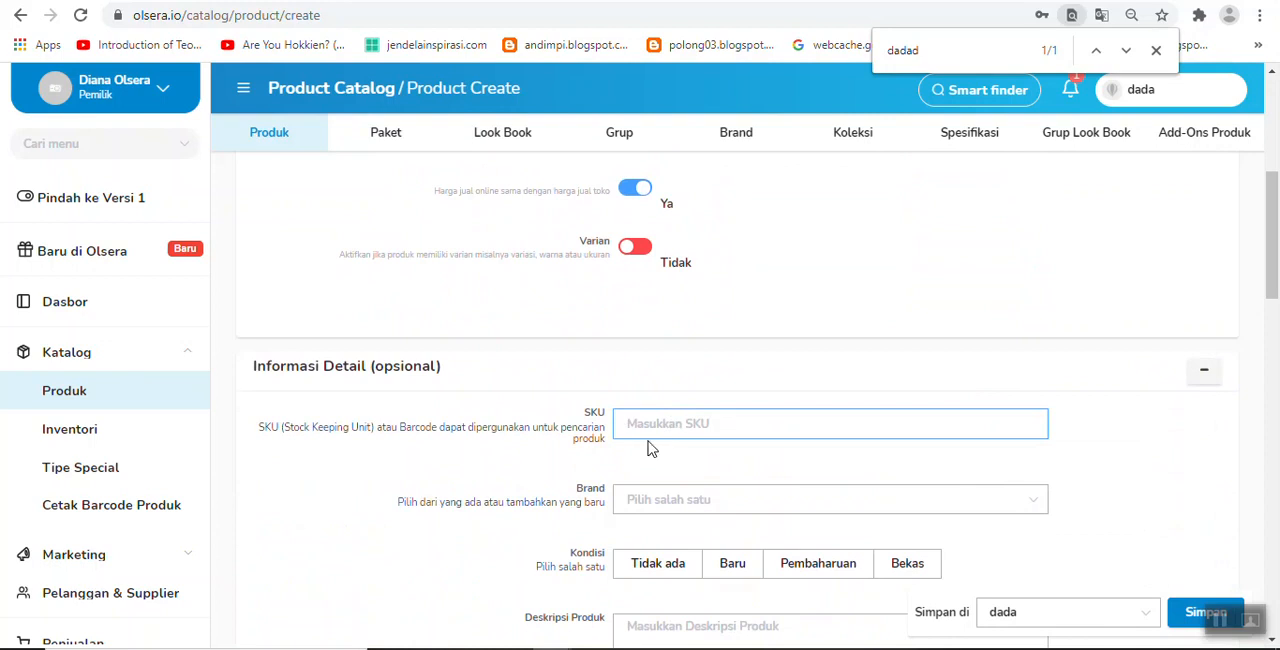
pyautogui.moveTo(258, 427); pyautogui.dragTo(602, 440)
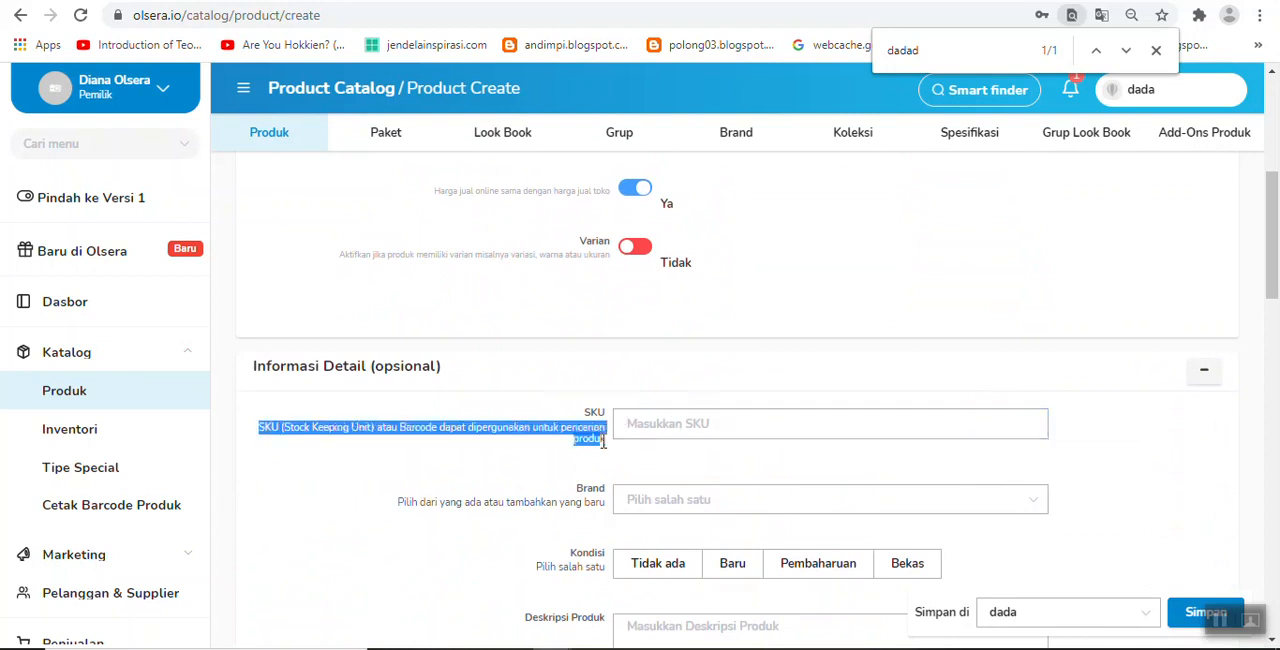
pyautogui.click(666, 423)
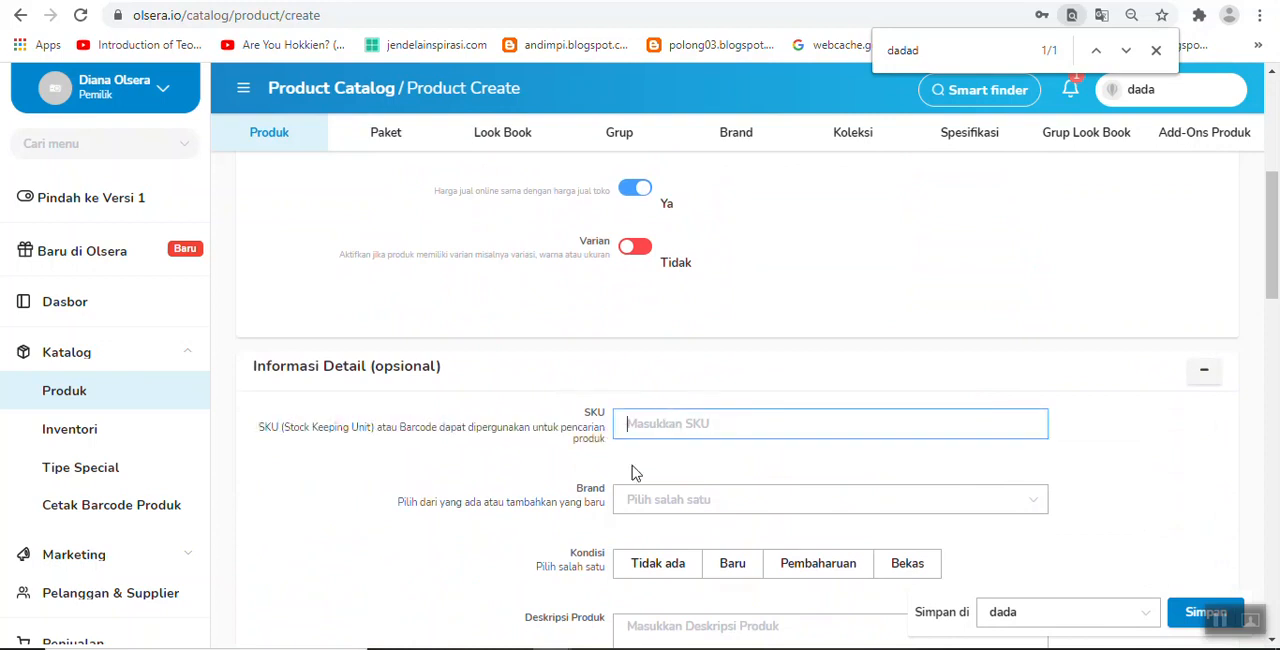
pyautogui.click(640, 505)
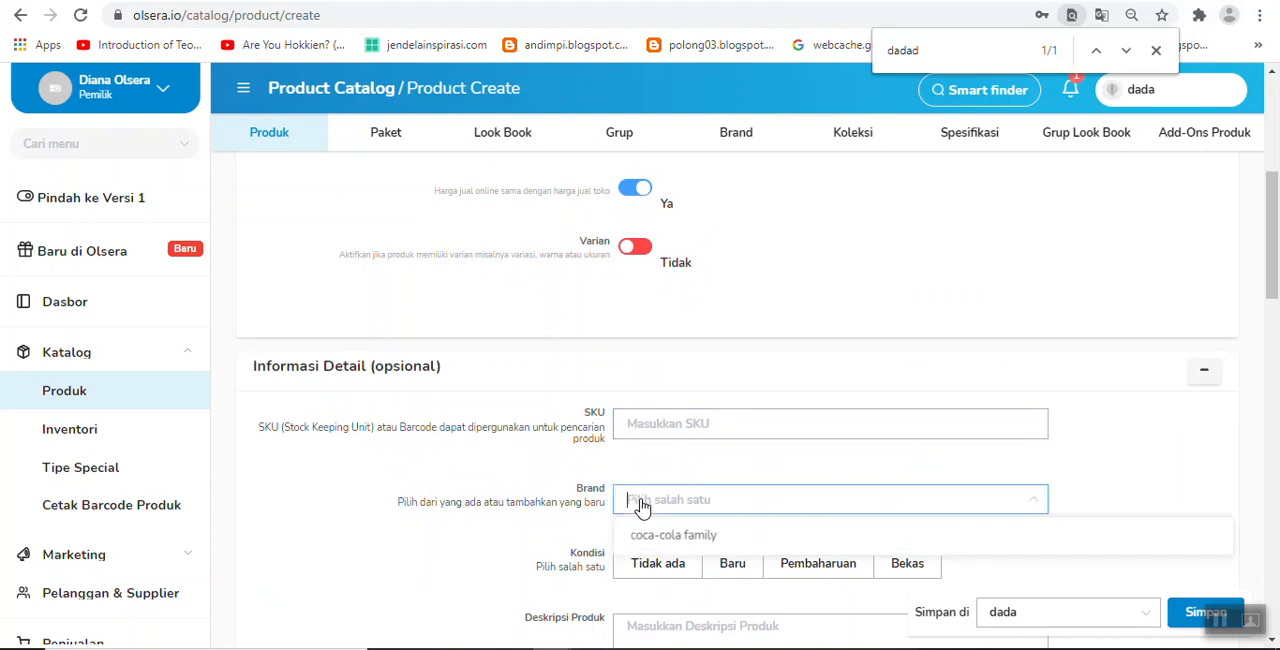
# Step: Examine the product's condition (Kondisi) options and its description and notes fields
pyautogui.scroll(-2, 645, 500)
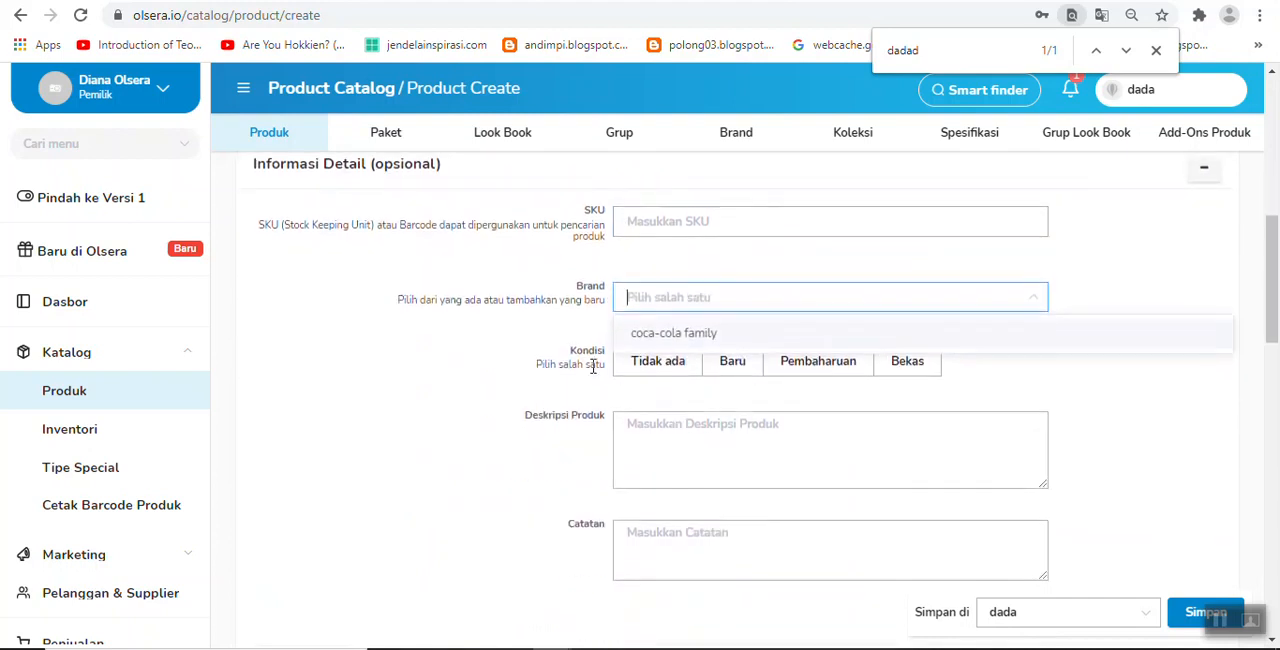
pyautogui.moveTo(568, 352); pyautogui.dragTo(613, 355)
pyautogui.click(415, 378)
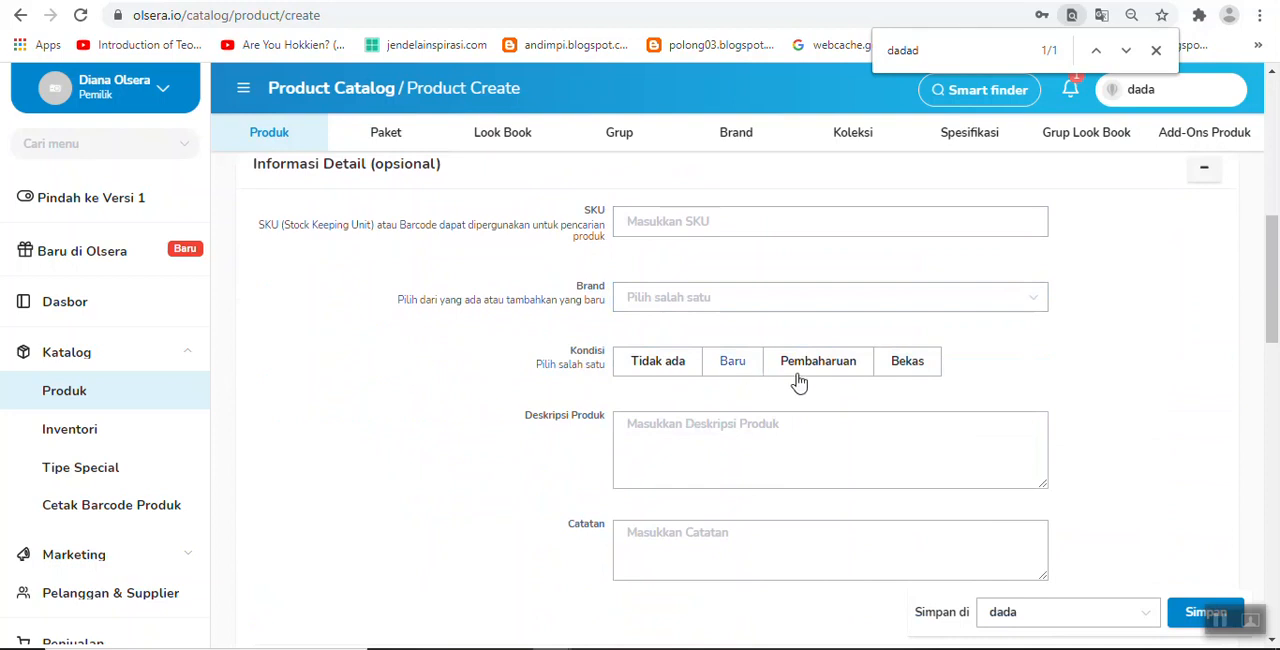
pyautogui.click(699, 439)
pyautogui.click(687, 542)
# Step: Set the product's purchase price (Harga Beli) to Rp 1.000 and move on to the commission (Komisi) field
pyautogui.scroll(-3, 687, 542)
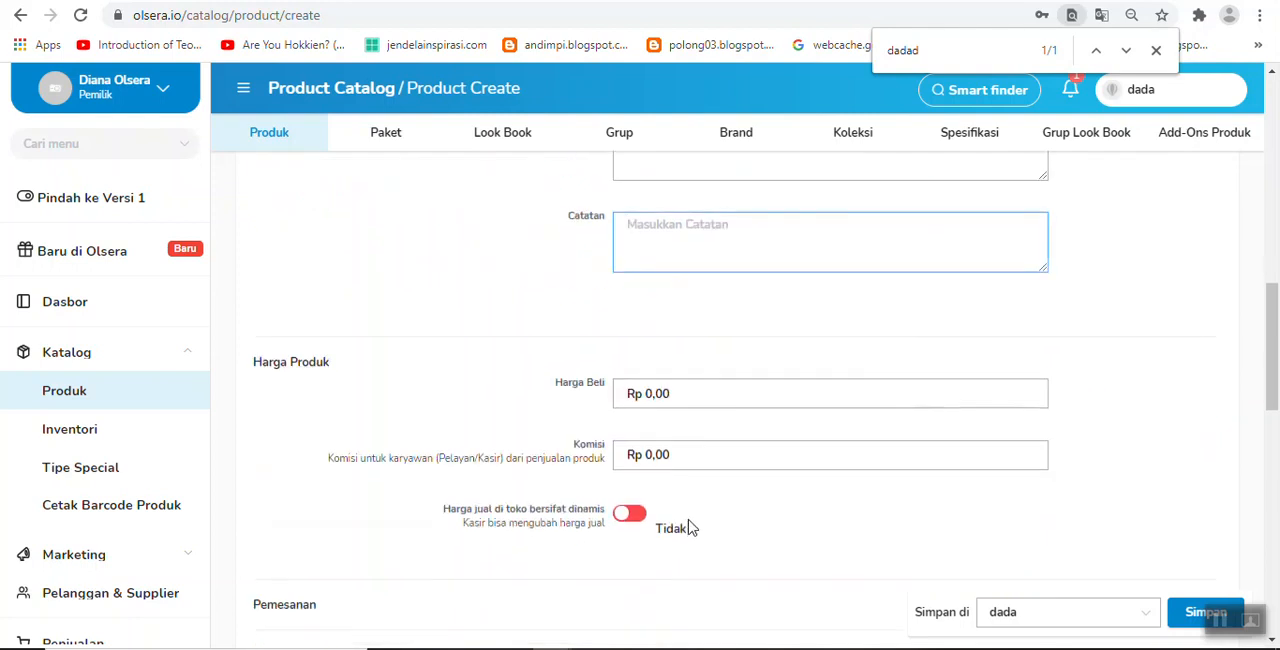
pyautogui.click(690, 393)
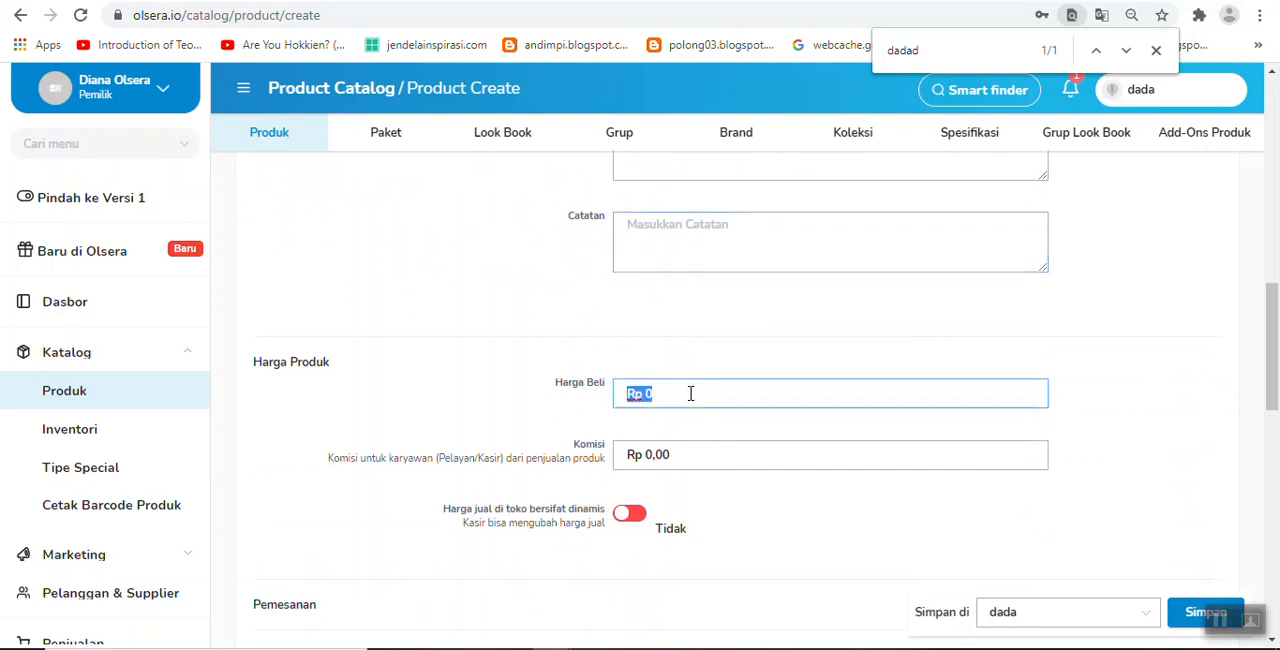
pyautogui.write('1000')
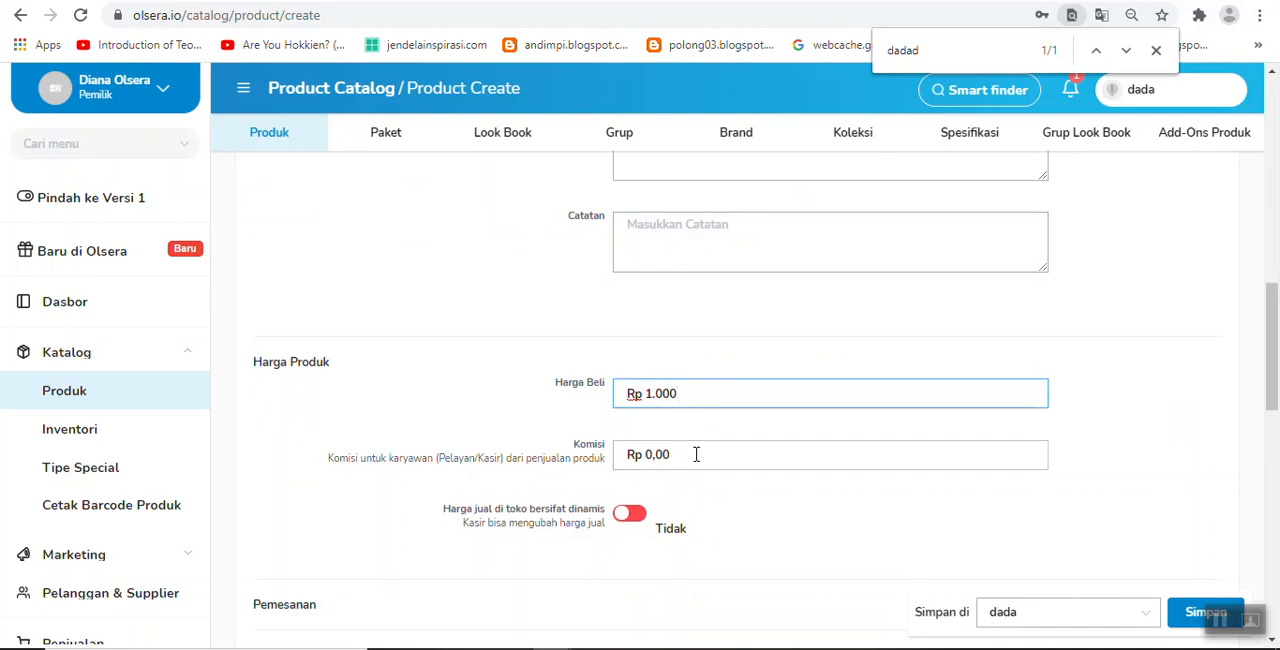
pyautogui.click(698, 454)
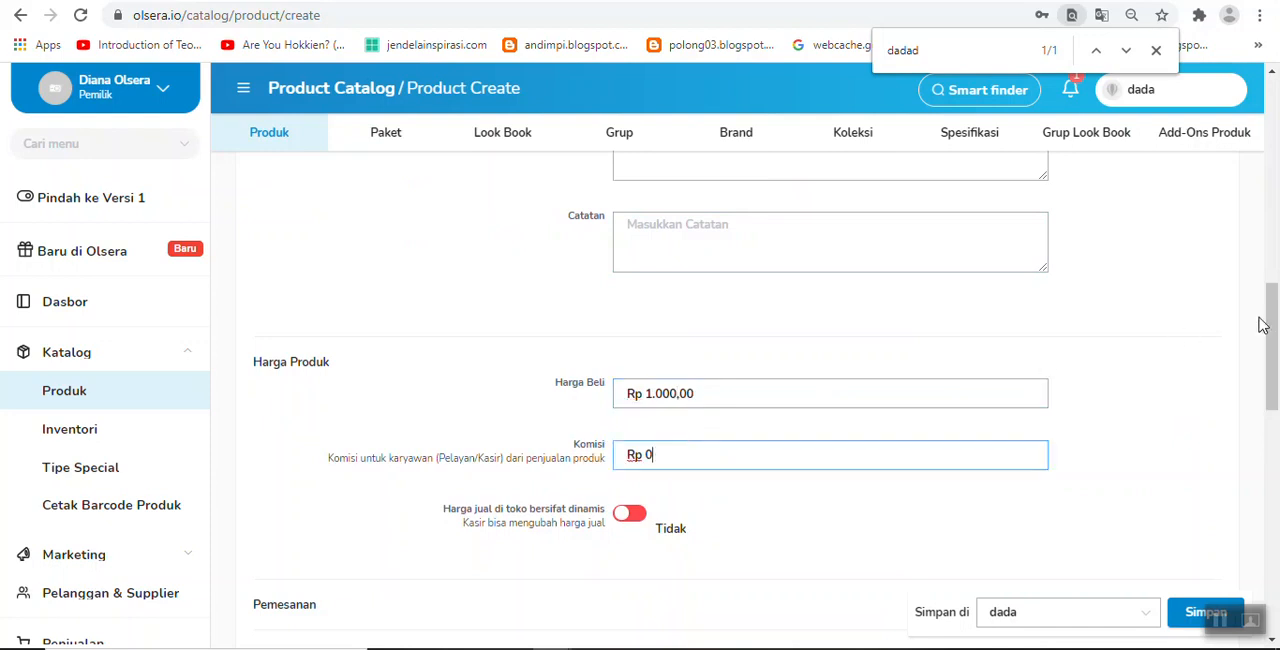
# Step: Set the product's employee commission (Komisi) to Rp 500
pyautogui.moveTo(1276, 318); pyautogui.dragTo(1276, 343)
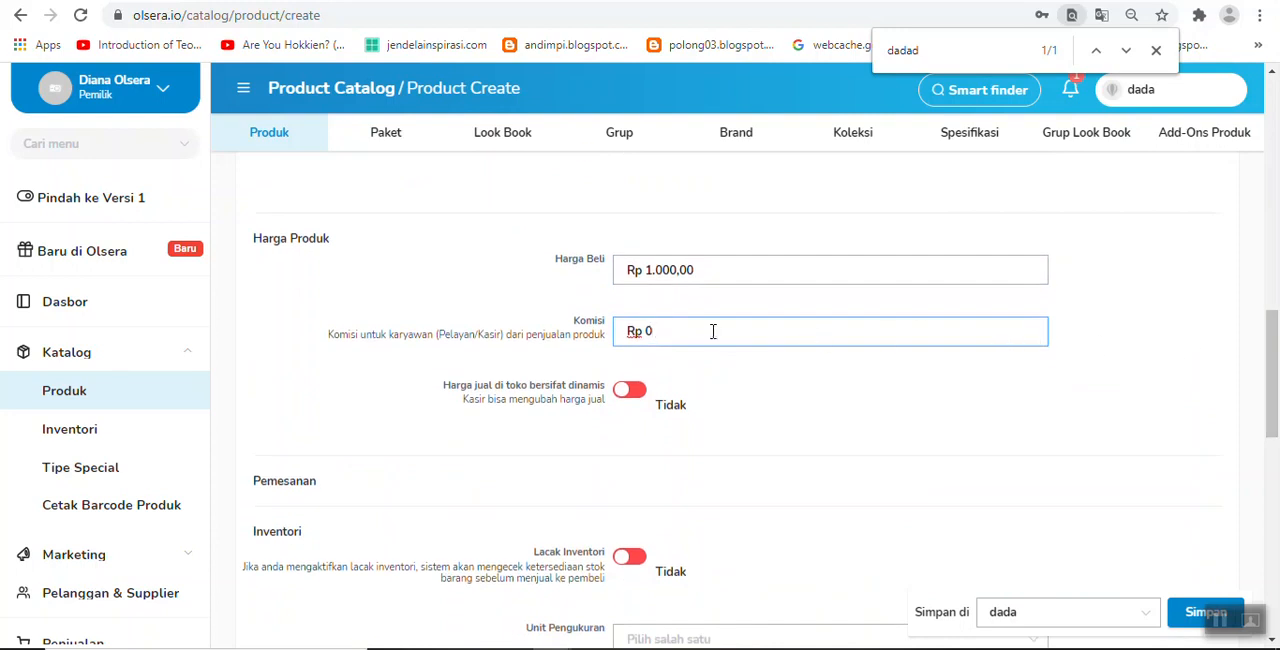
pyautogui.write('00')
pyautogui.moveTo(1273, 370); pyautogui.dragTo(1266, 396)
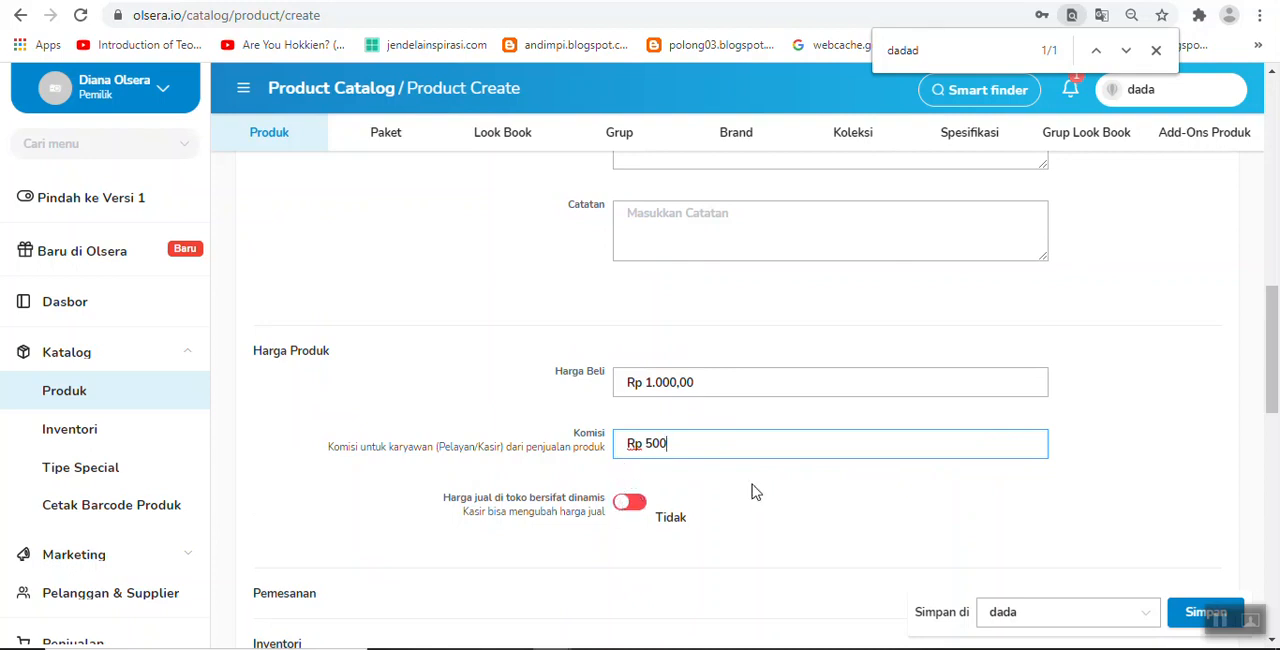
# Step: Enable inventory tracking (Lacak Inventori) with an available stock of 20 and a low-stock warning at 2
pyautogui.scroll(-3, 1277, 375)
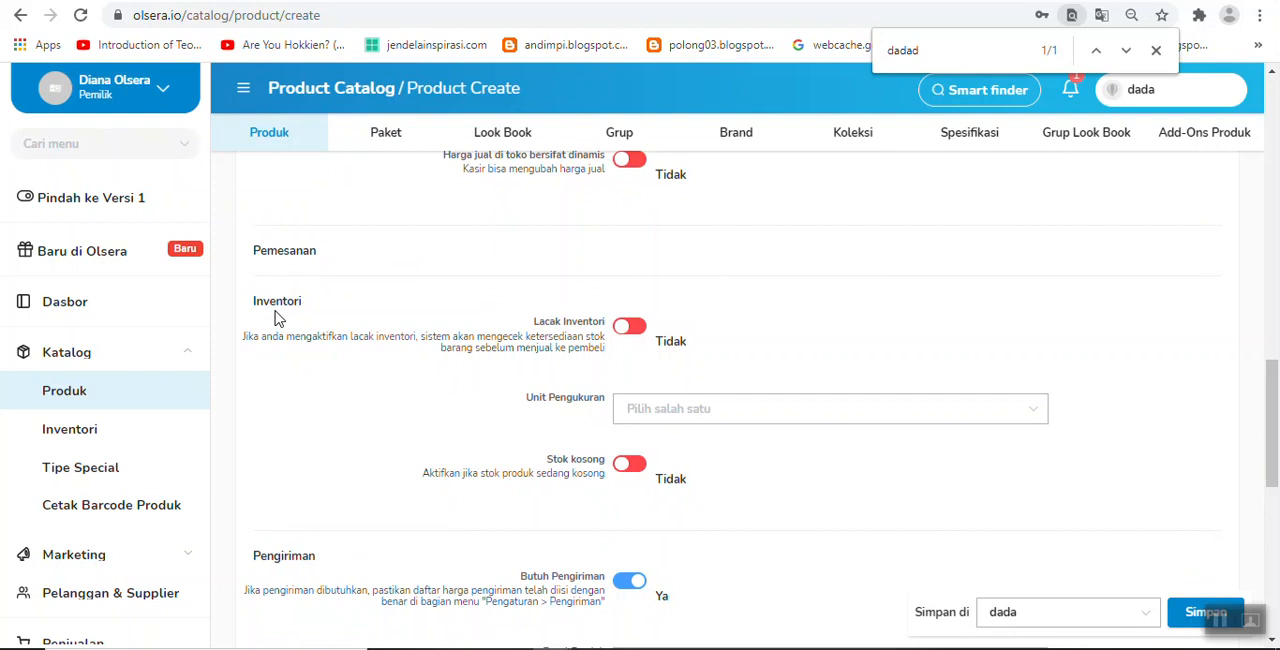
pyautogui.click(634, 333)
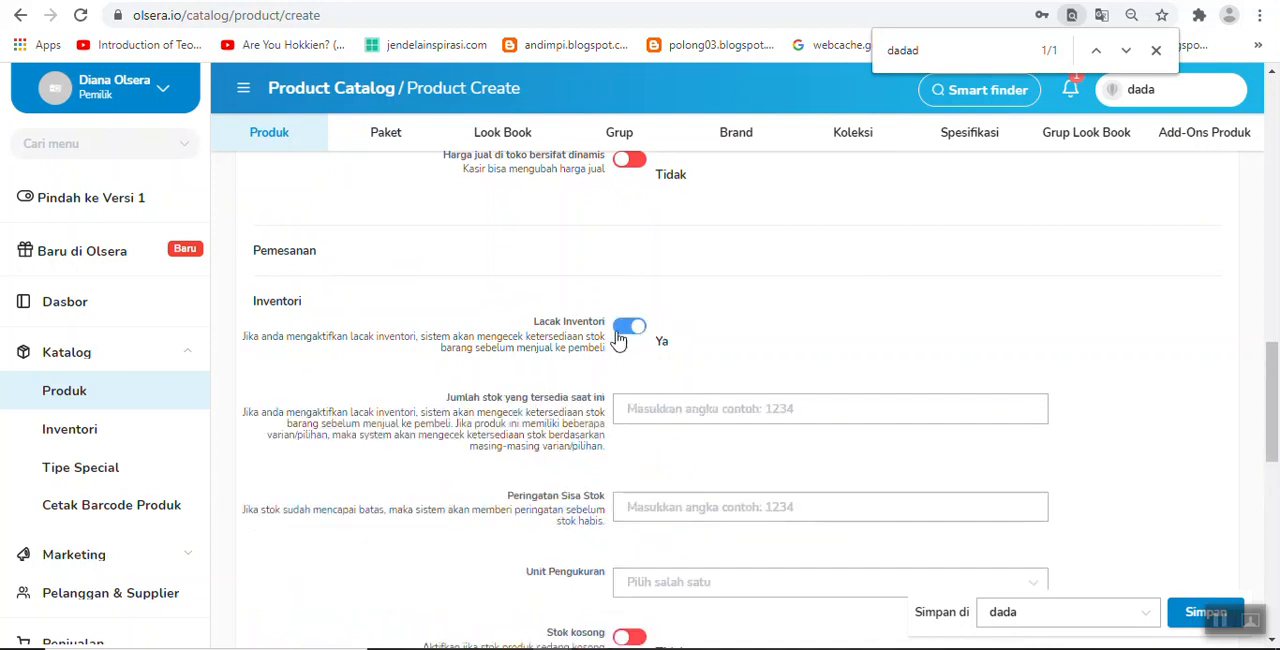
pyautogui.click(682, 411)
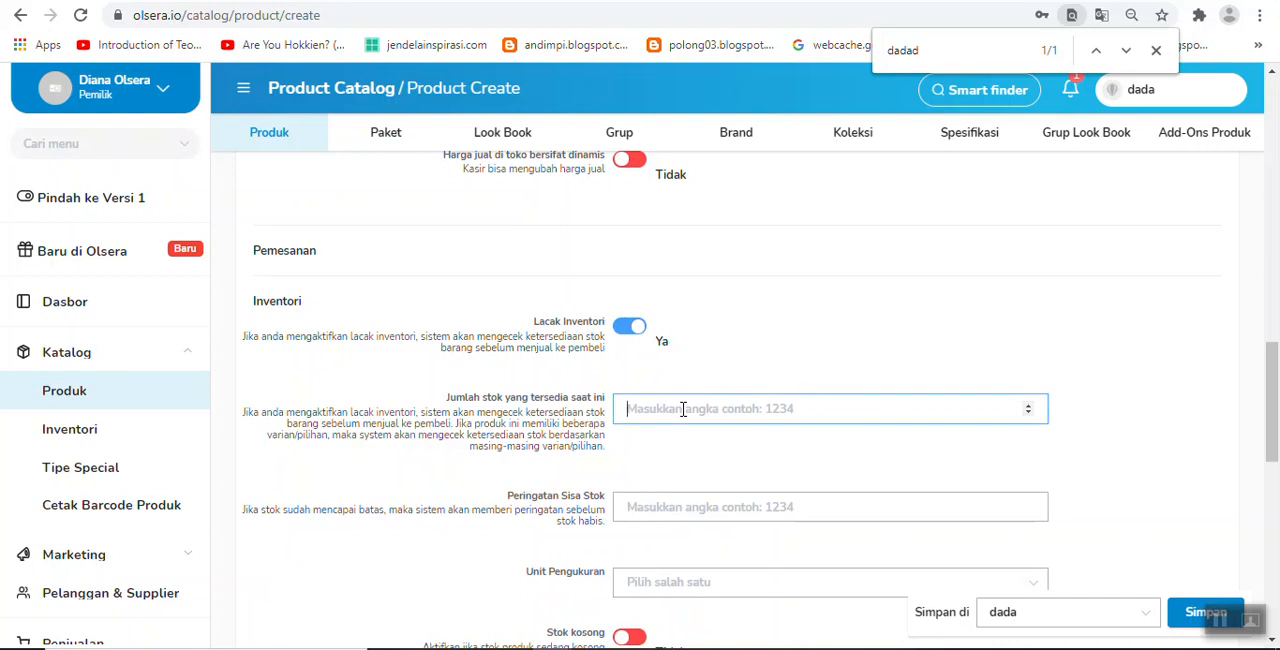
pyautogui.write('20')
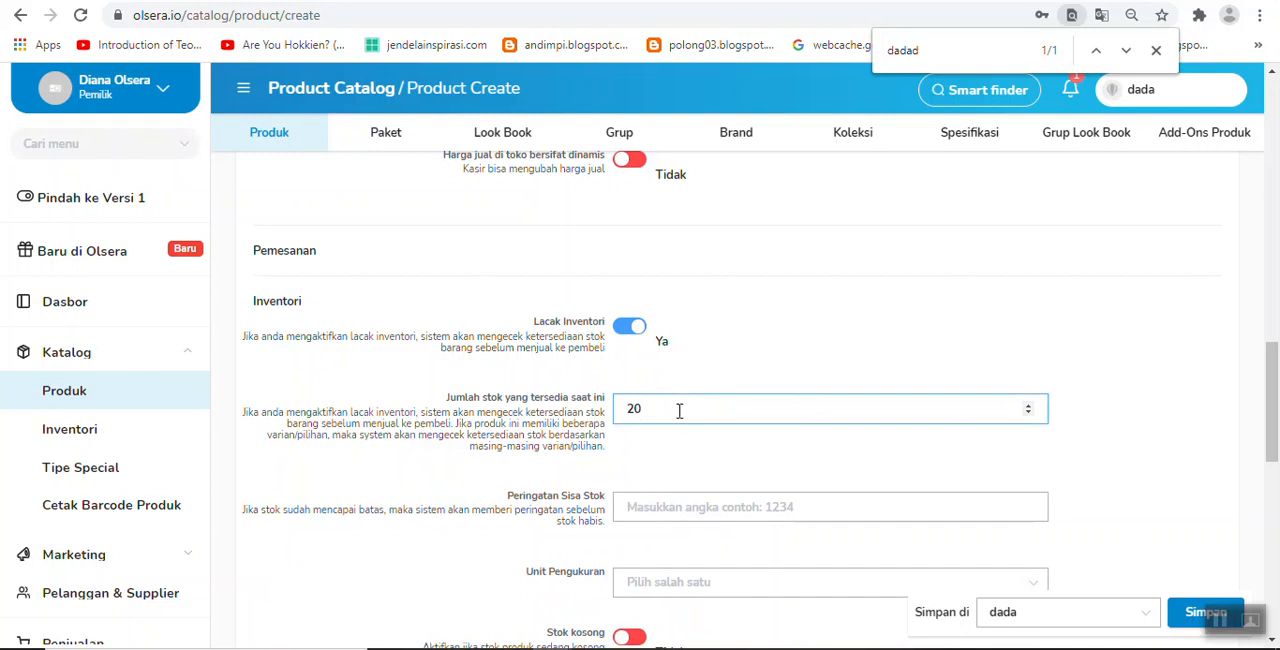
pyautogui.click(648, 510)
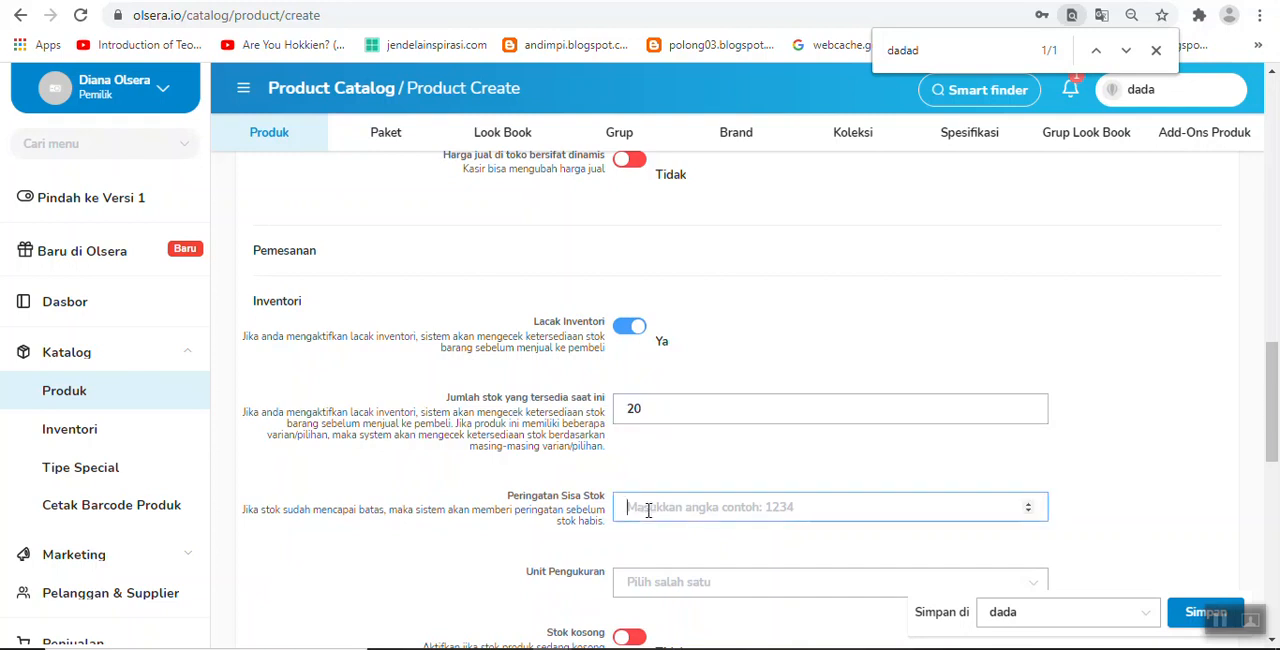
pyautogui.write('2')
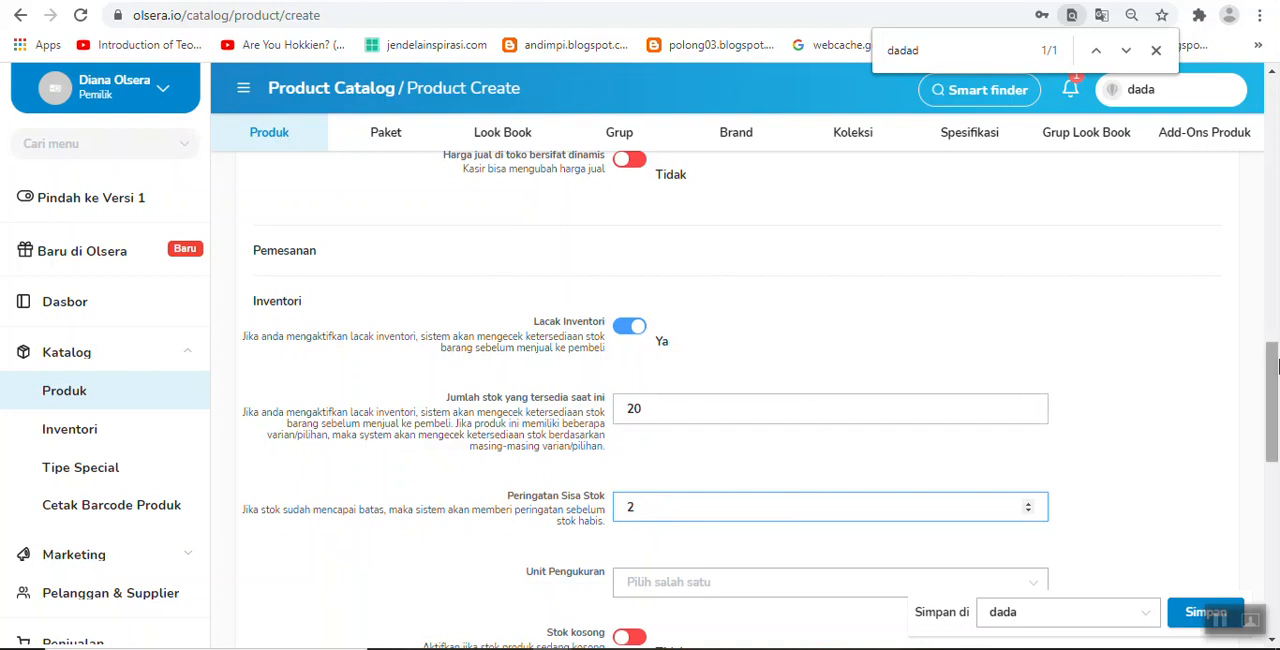
# Step: Leave the shipping and additional information settings as they are and save the product to the dada store
pyautogui.scroll(-2, 1275, 367)
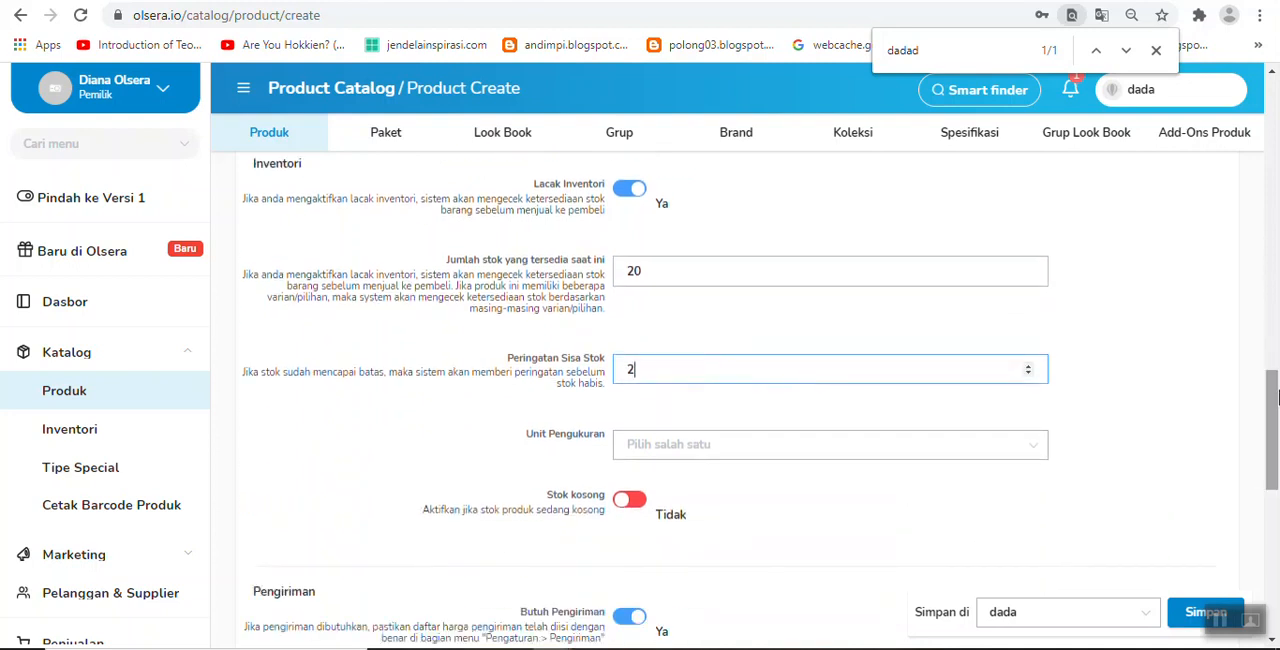
pyautogui.scroll(-4, 1275, 398)
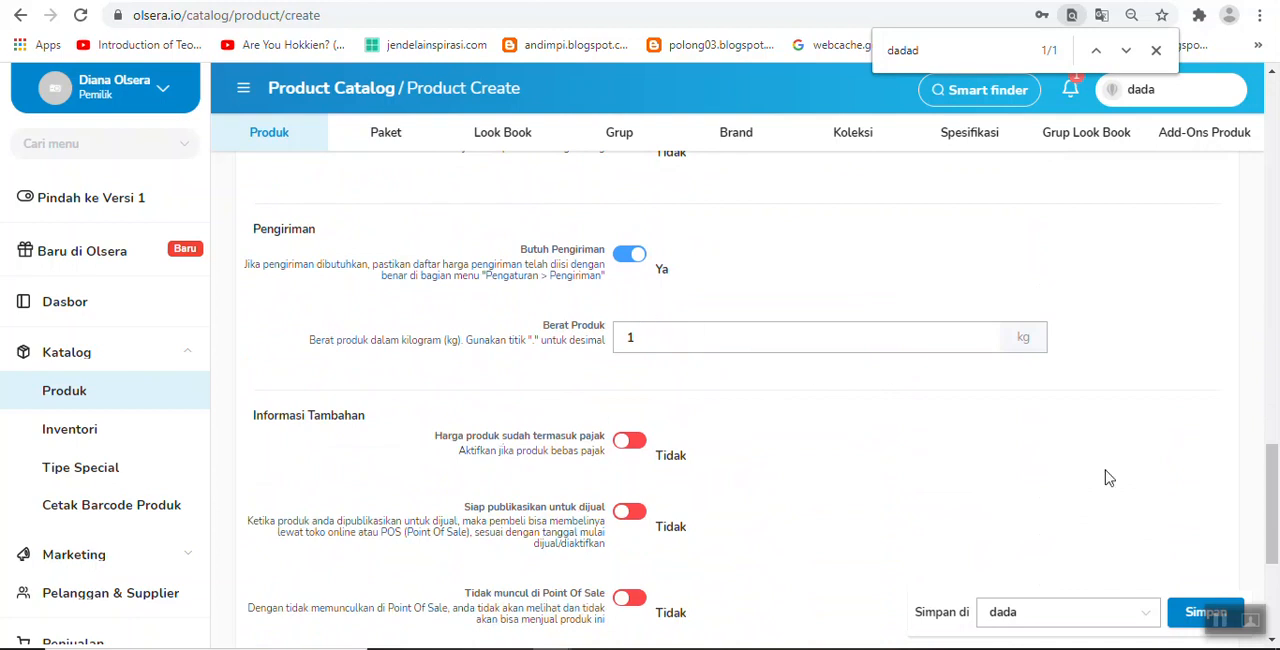
pyautogui.scroll(-1, 1275, 520)
pyautogui.click(1187, 621)
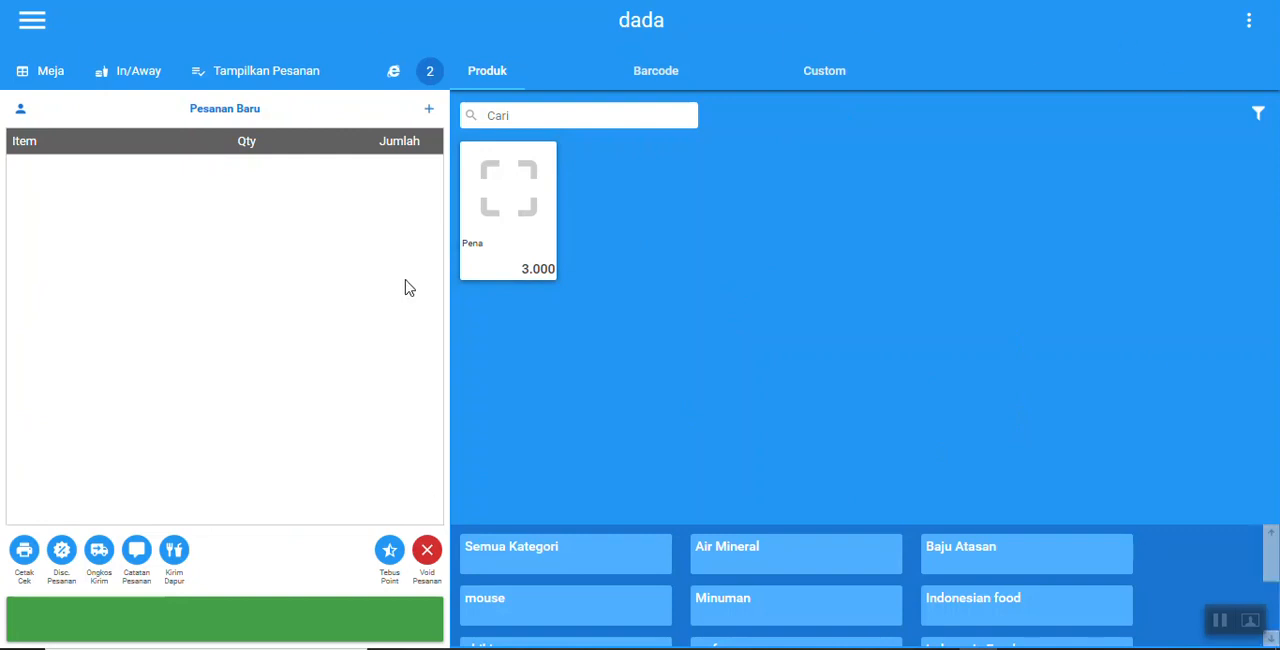
# Step: In the Olsera point-of-sale app, add Pena to a new order with a quantity of 2 and save the item
pyautogui.click(521, 199)
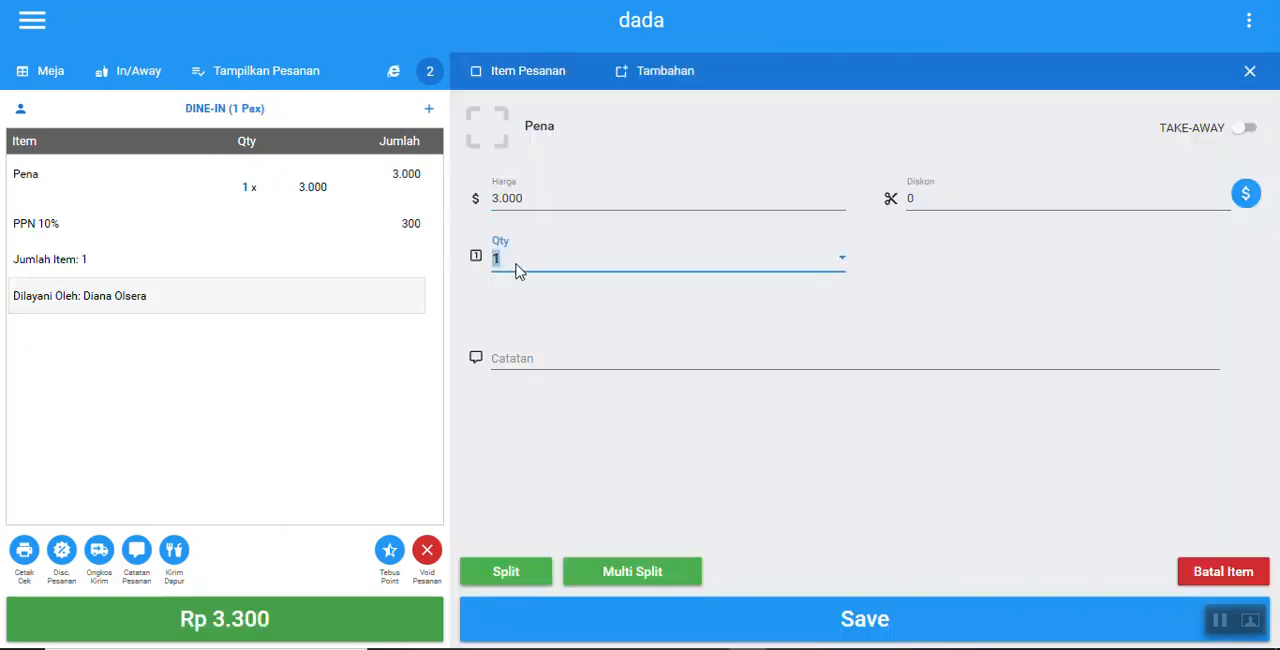
pyautogui.write('2')
pyautogui.click(842, 268)
pyautogui.click(840, 268)
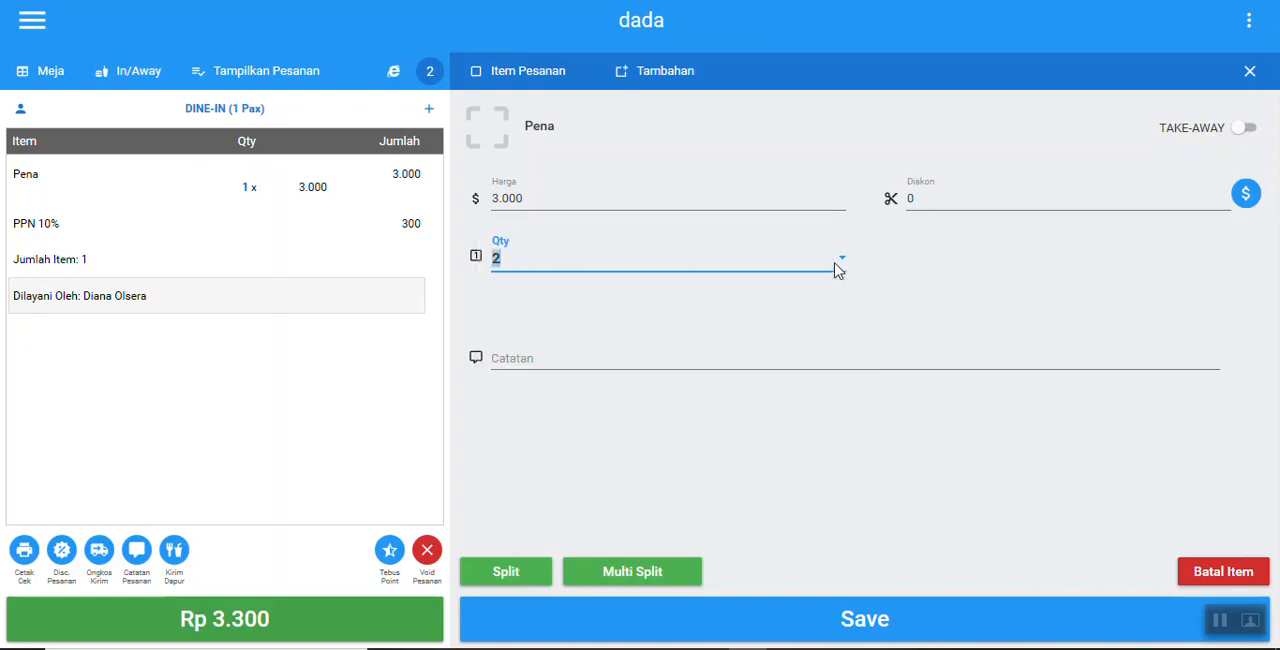
pyautogui.click(1248, 199)
pyautogui.click(1246, 199)
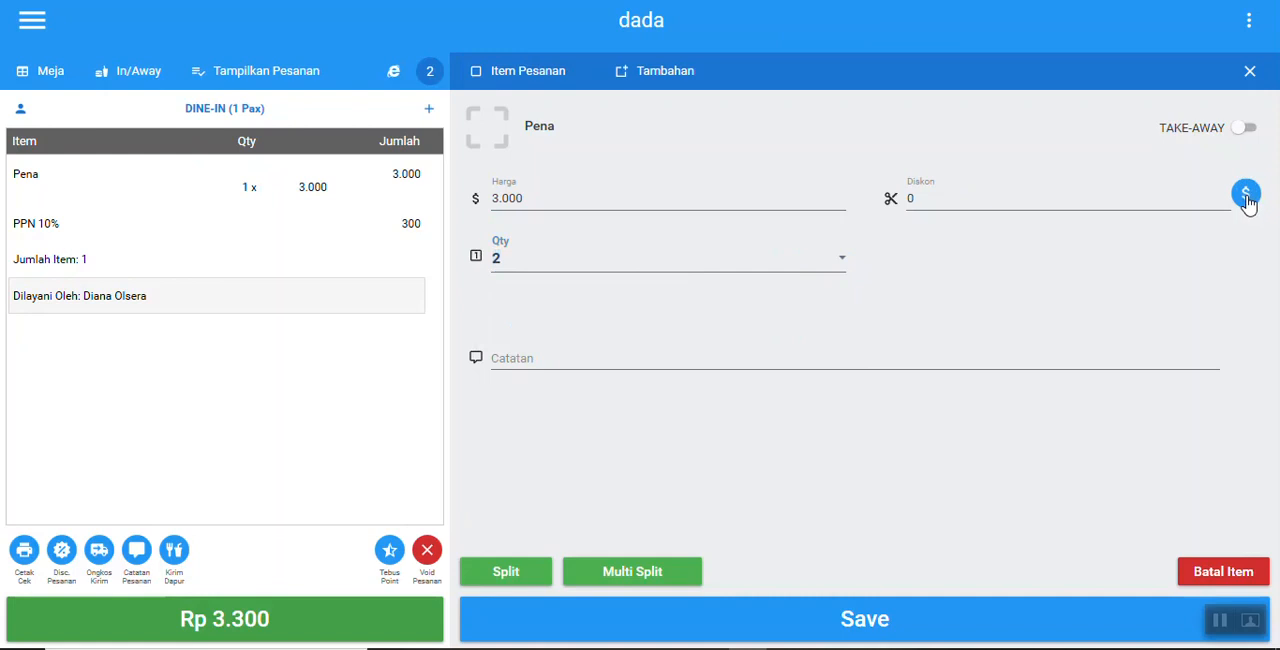
pyautogui.click(877, 628)
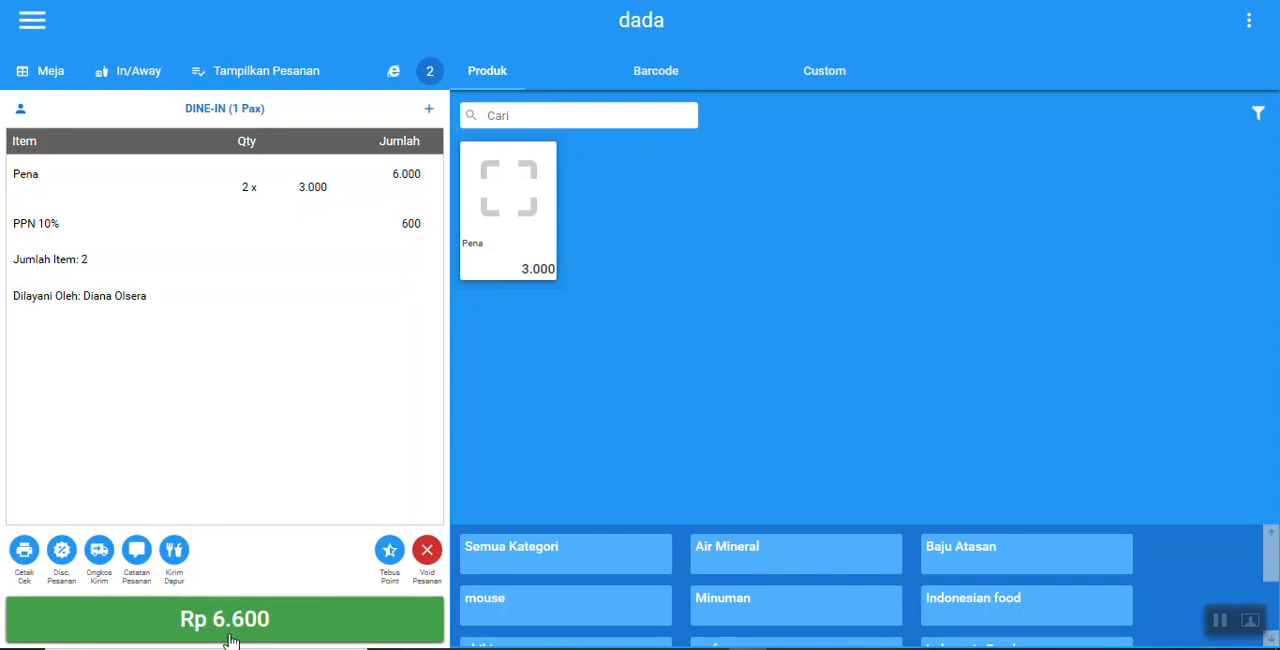
# Step: Proceed to the order's payment, look through the payment methods and choose CASH
pyautogui.click(277, 624)
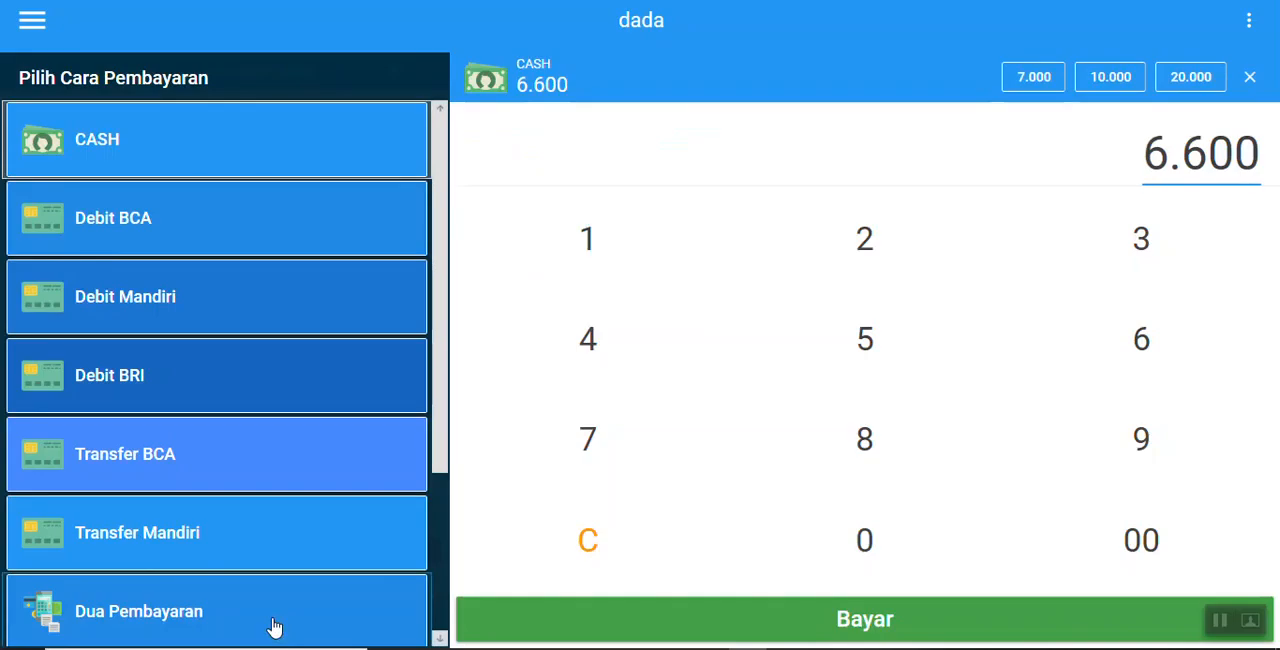
pyautogui.scroll(-2, 428, 309)
pyautogui.scroll(-1, 434, 400)
pyautogui.scroll(4, 429, 206)
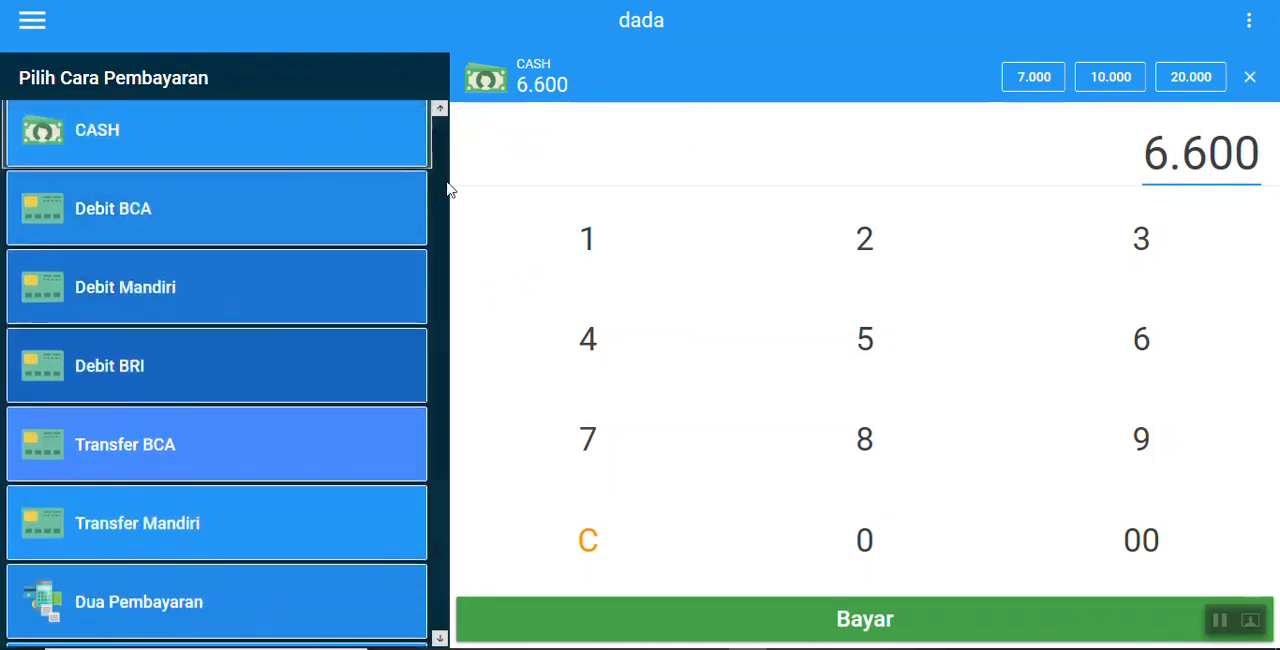
pyautogui.click(223, 151)
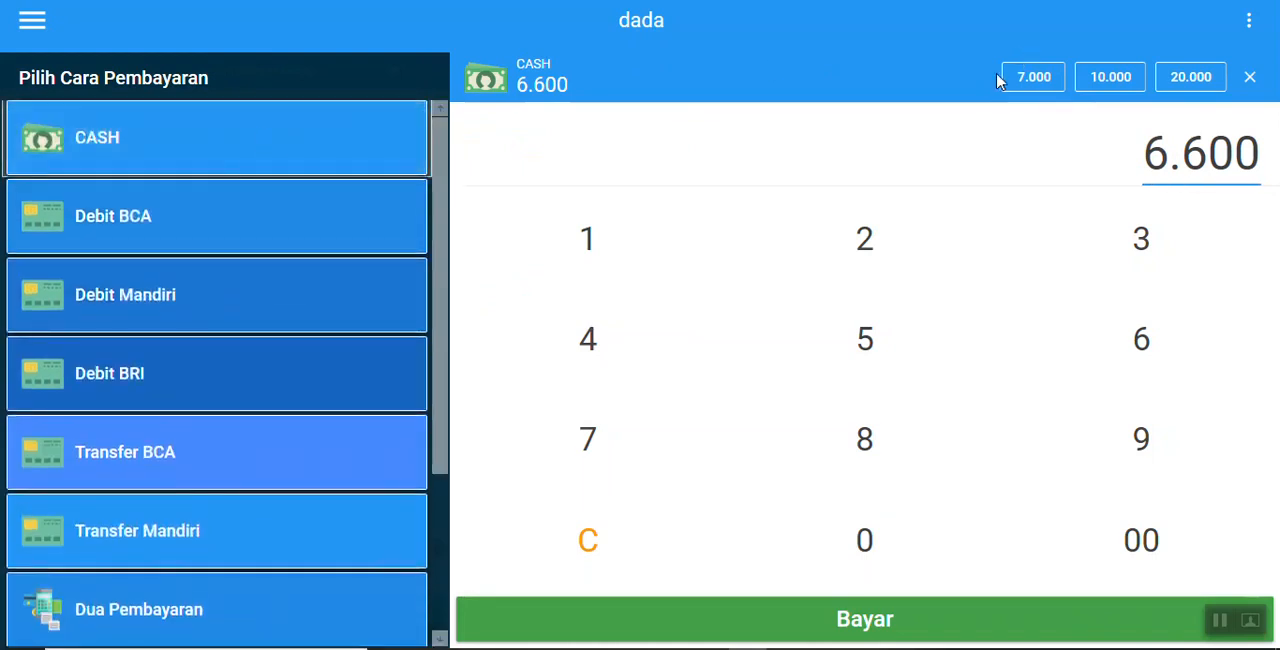
# Step: Pay the order with a received cash amount of 100.000 and start a new order
pyautogui.click(1124, 90)
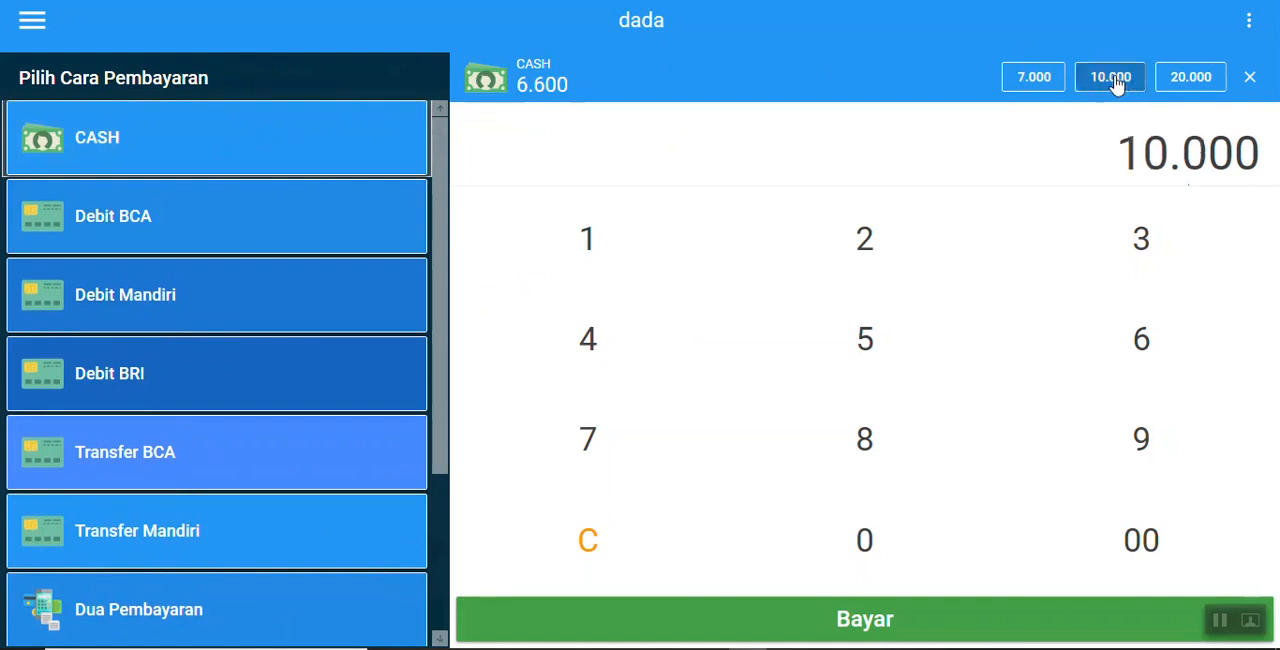
pyautogui.moveTo(1127, 152); pyautogui.dragTo(1276, 166)
pyautogui.click(1237, 157)
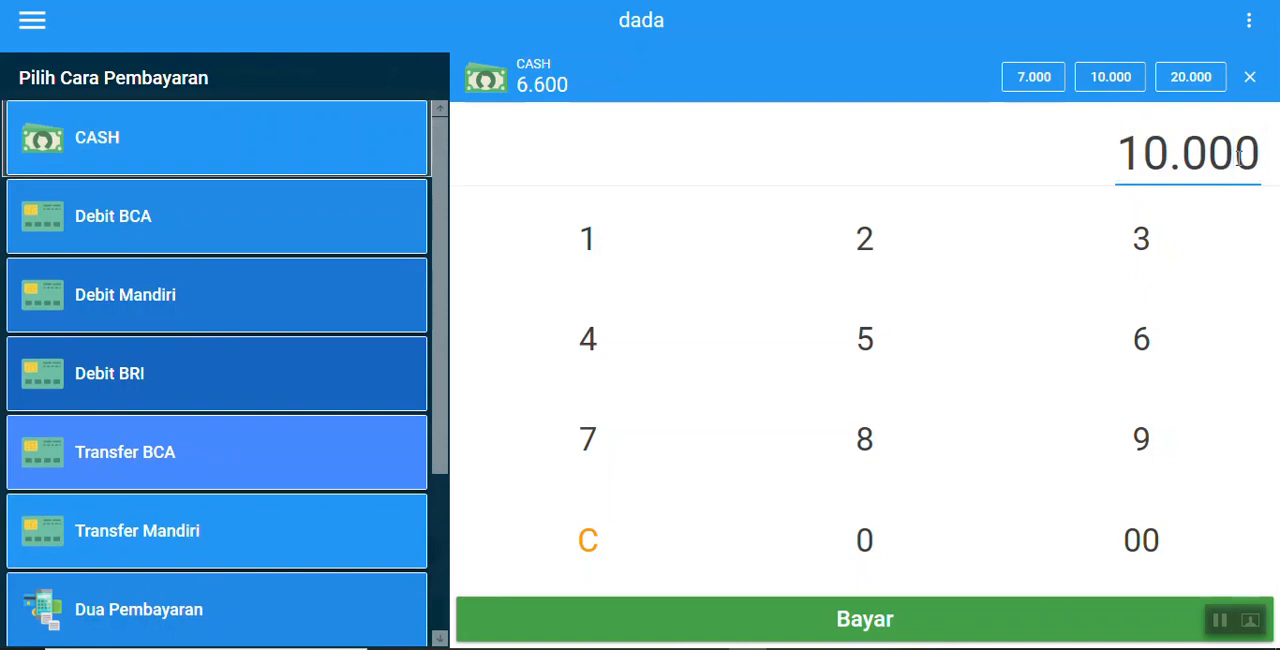
pyautogui.write('0')
pyautogui.click(886, 637)
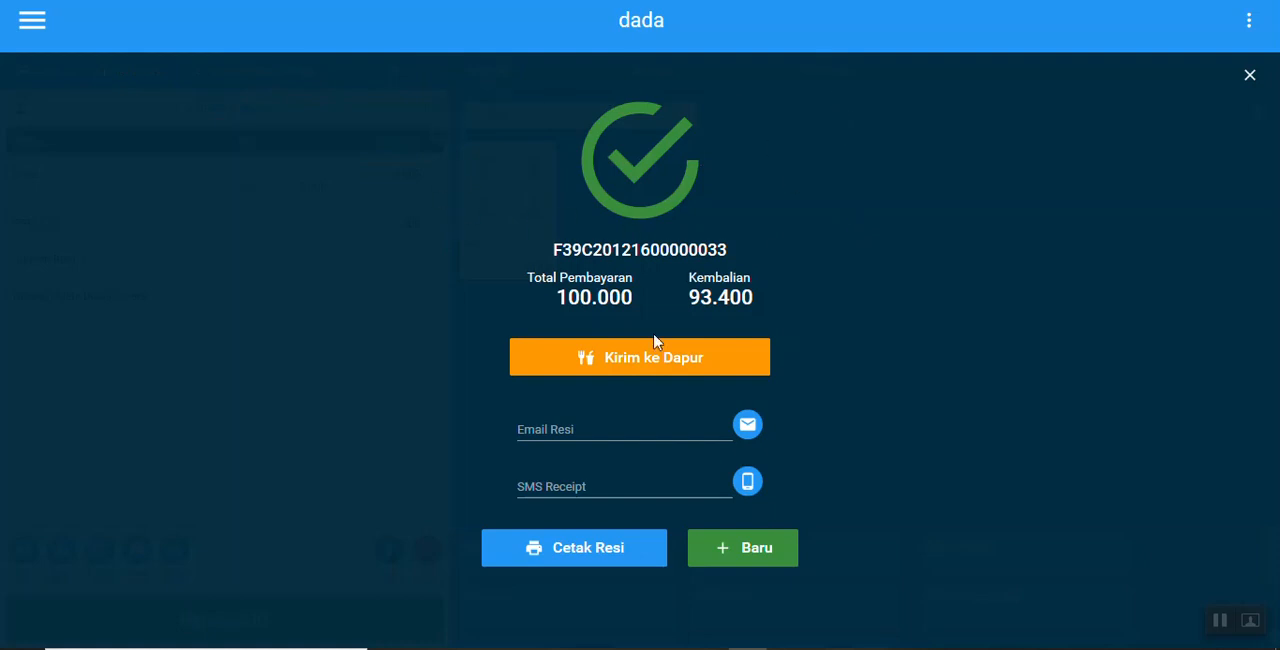
pyautogui.click(767, 566)
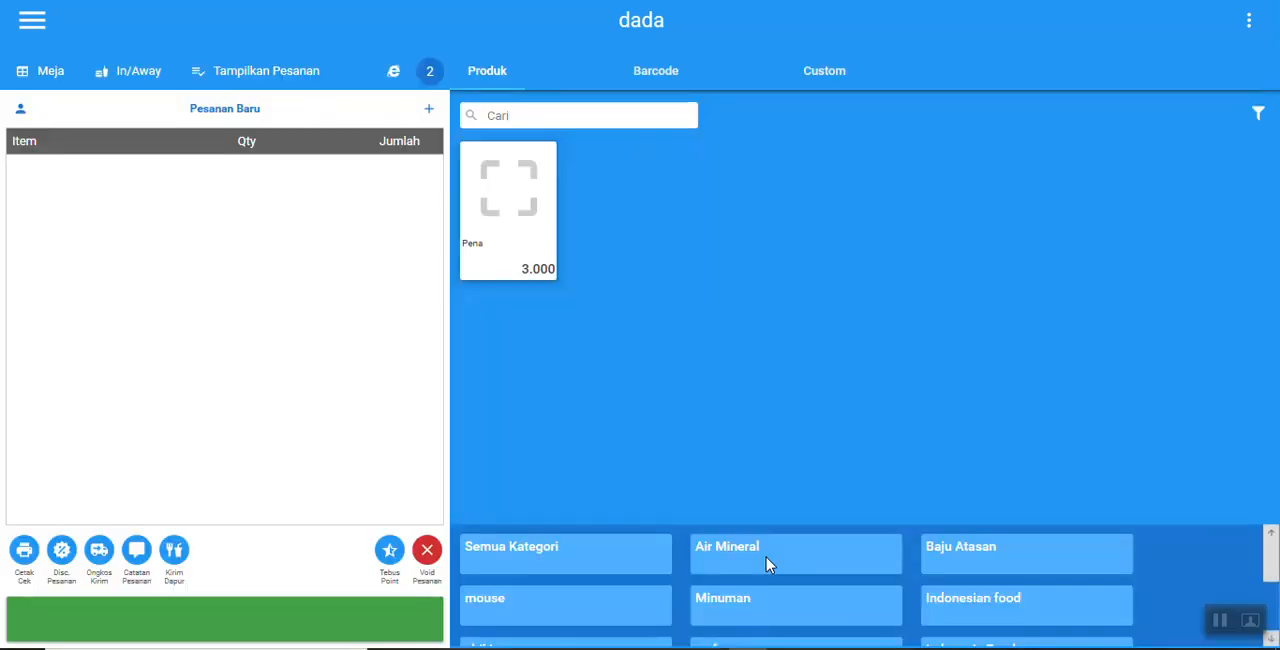